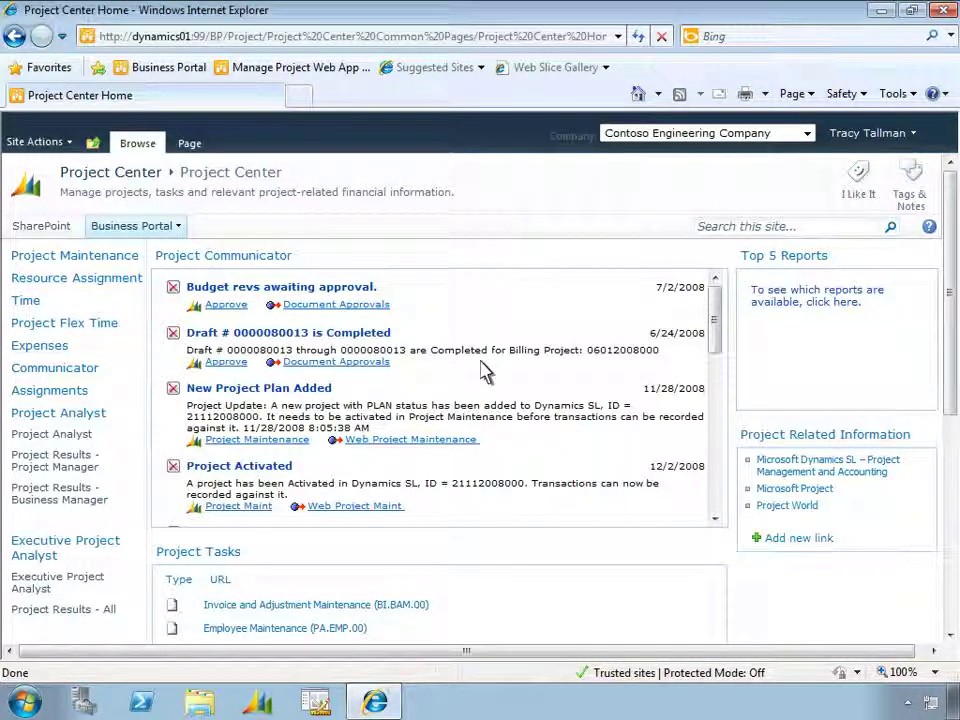
Open the ValNco-Rerun Degrassing project for editing and show its task list
click(116, 257)
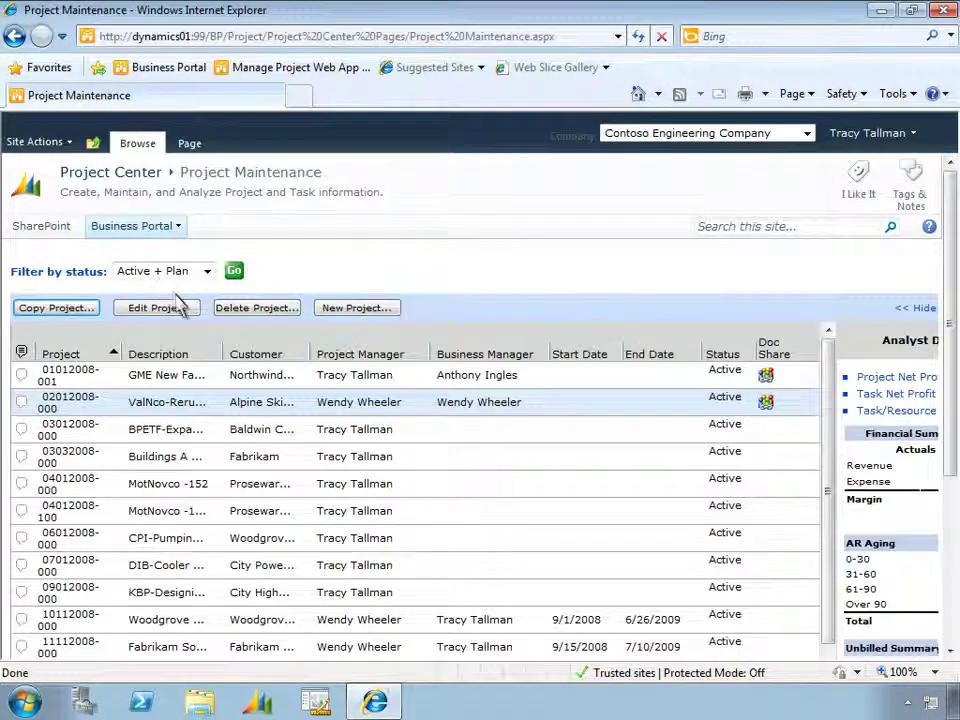
click(186, 310)
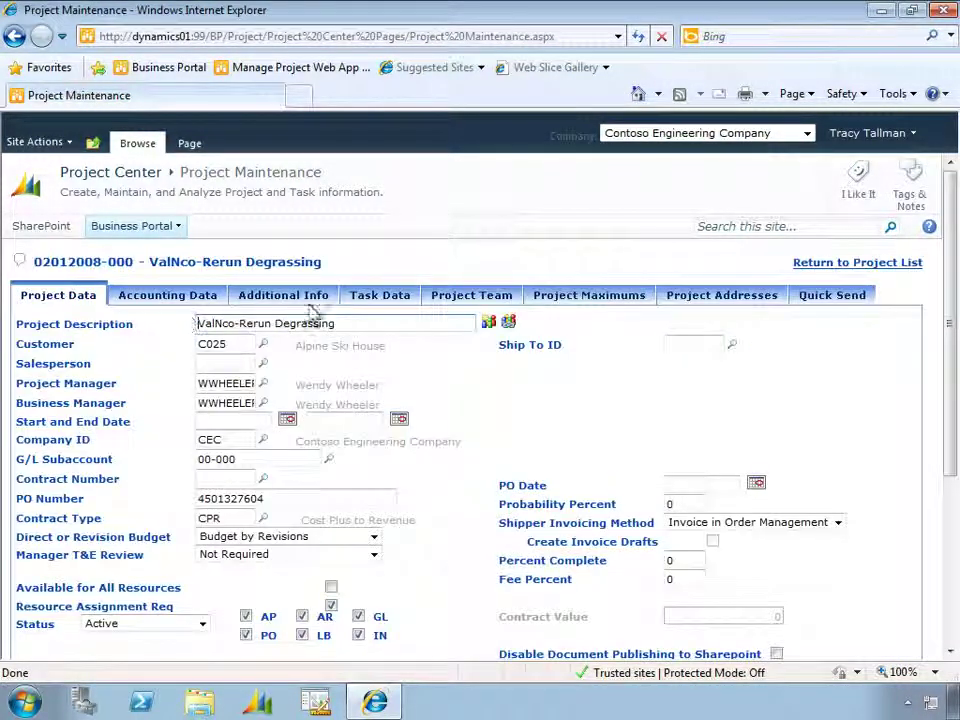
click(377, 300)
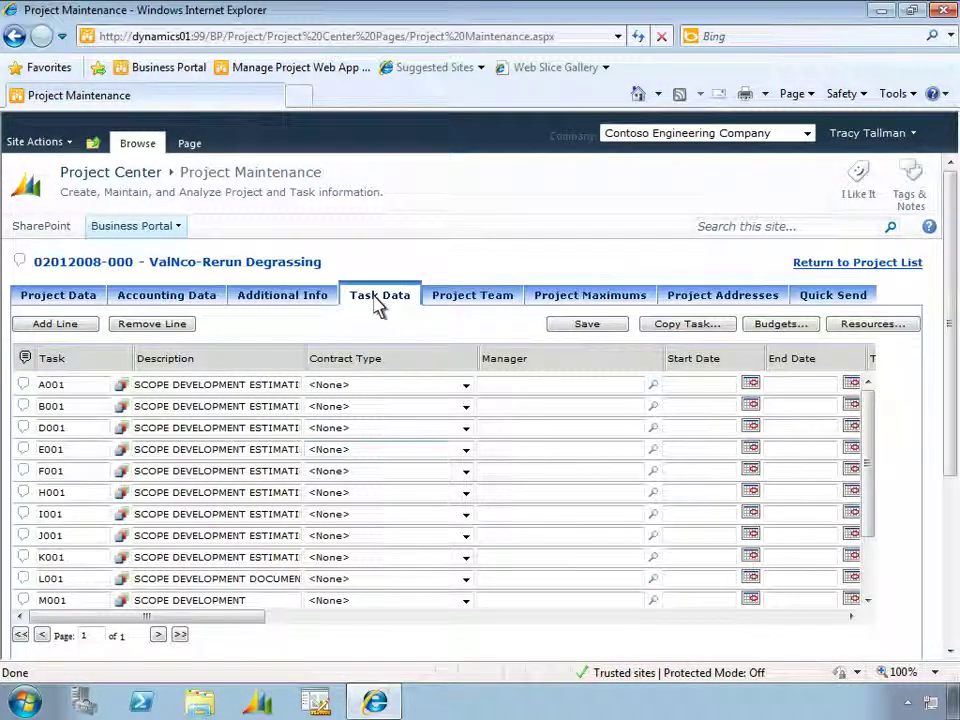
Add and save task A017 'Research', then bring up the project's resource assignments
click(74, 327)
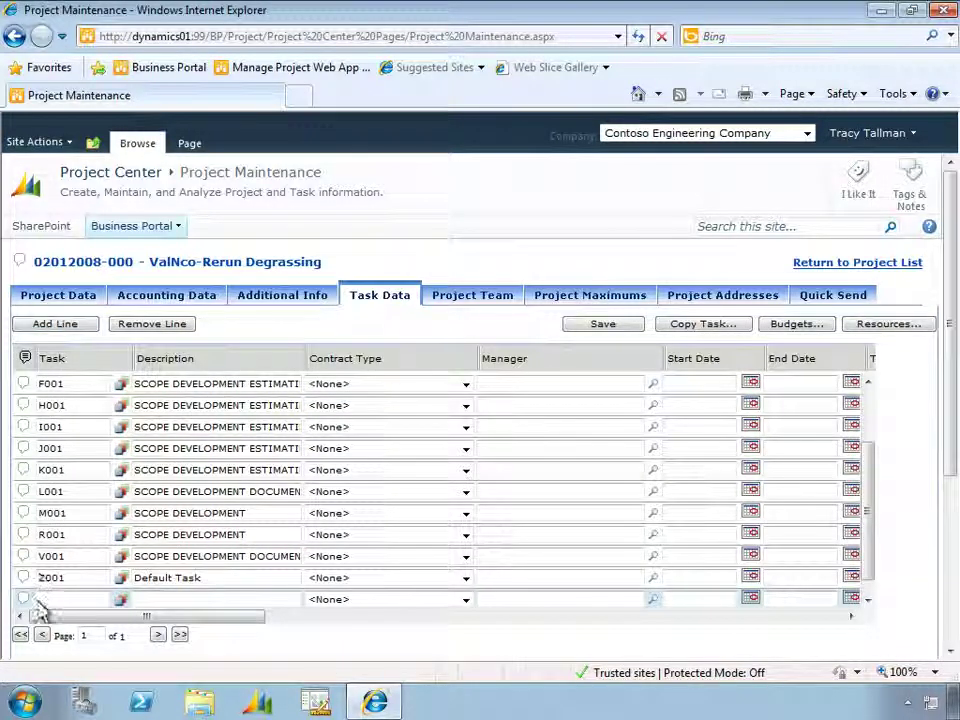
click(40, 600)
text(A017)
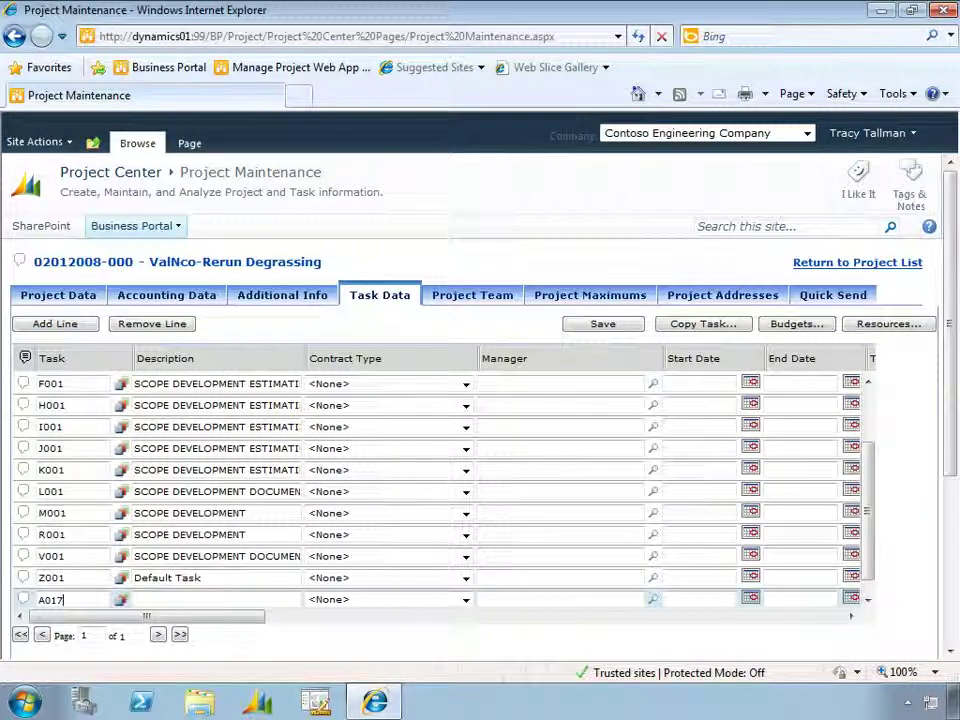
key(Tab)
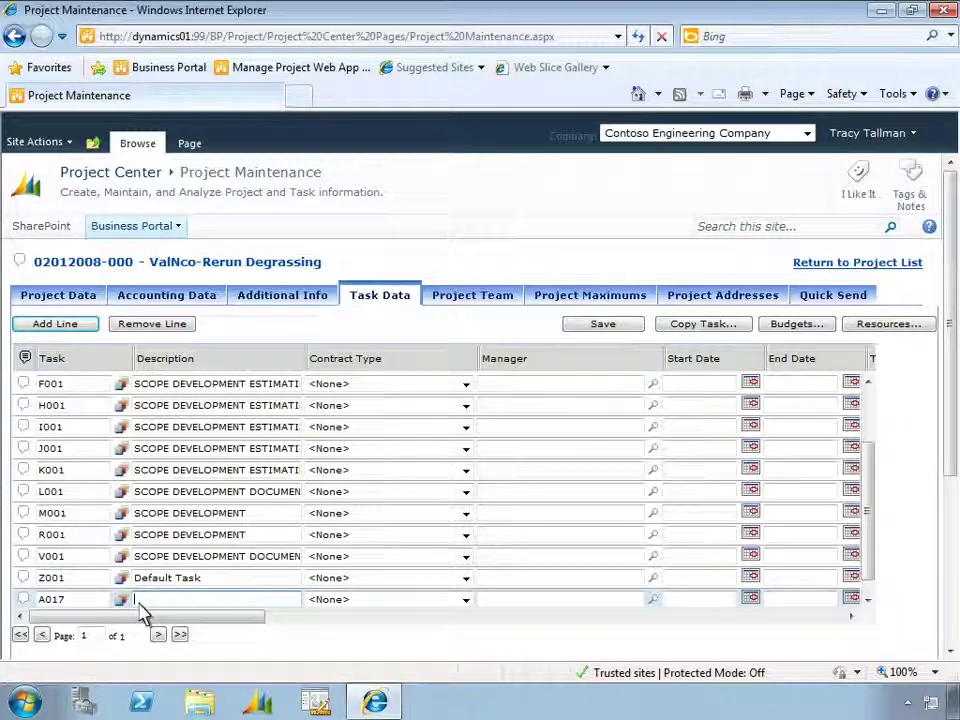
text(Research)
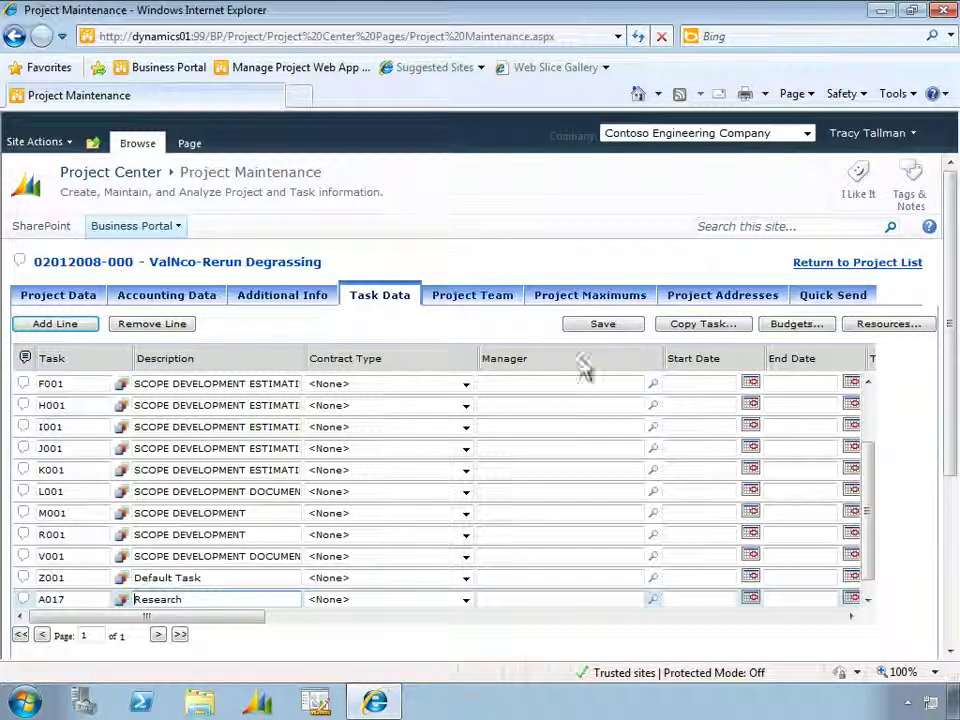
click(601, 331)
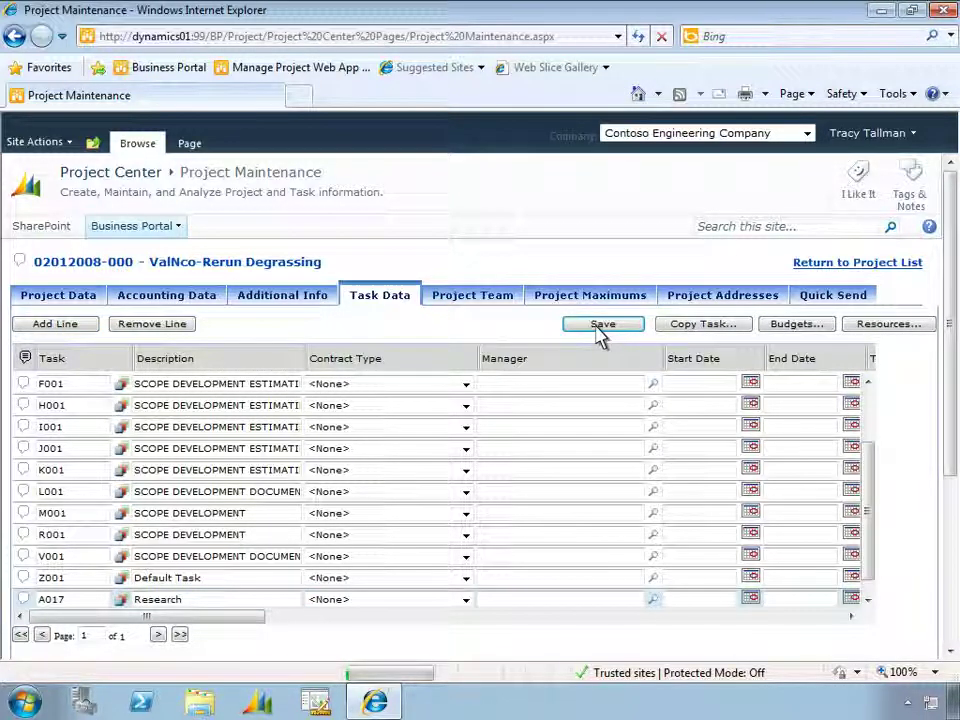
click(866, 328)
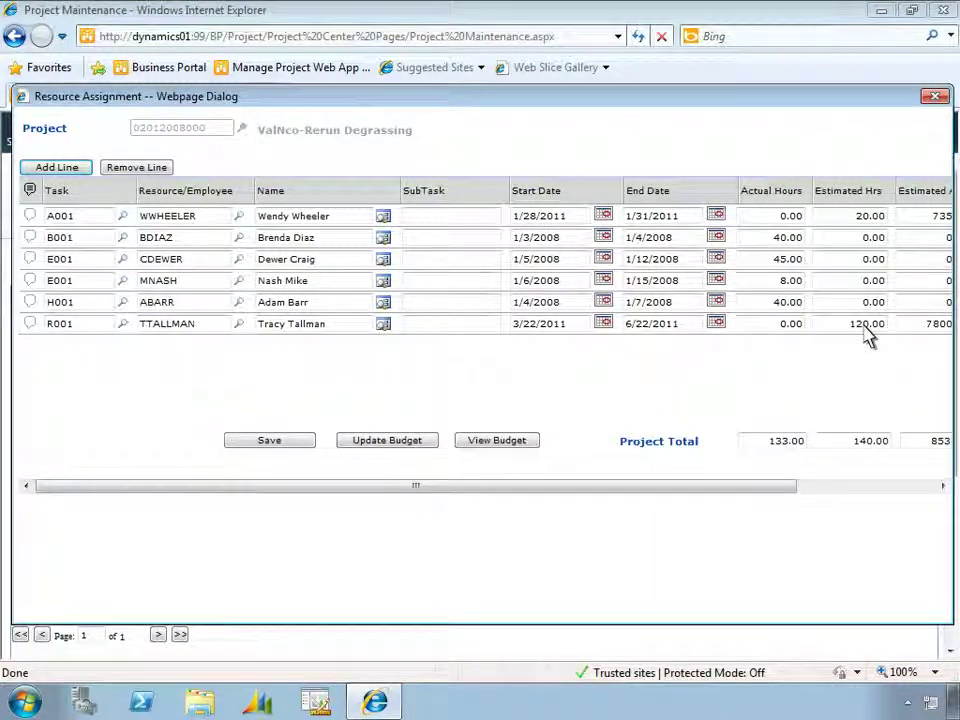
Add a resource assignment row for task A017 with the employee's ID
click(78, 176)
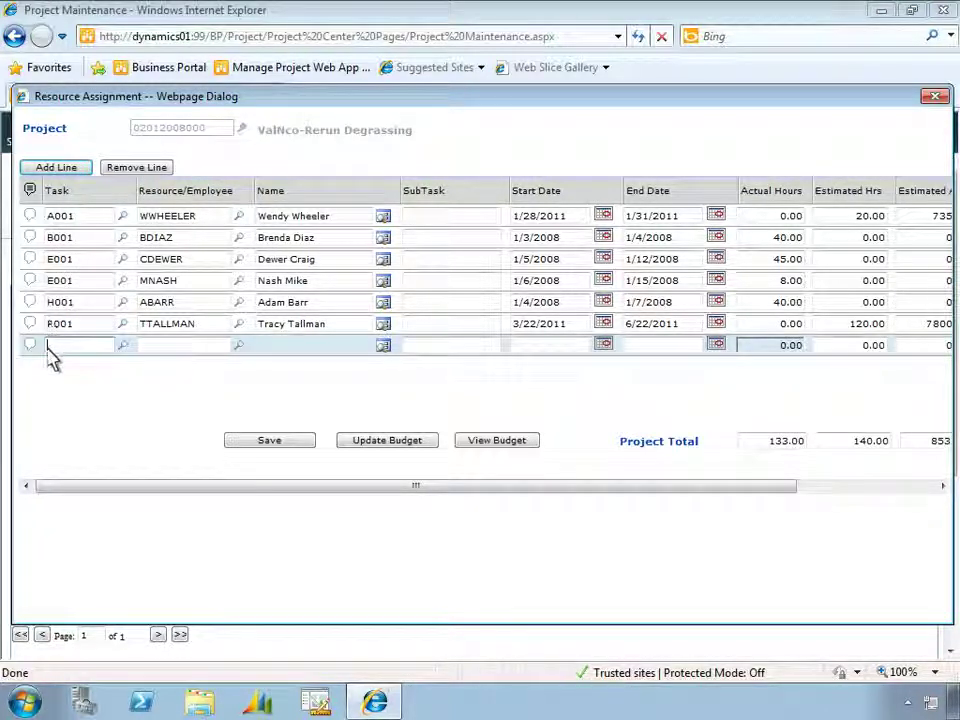
text(A017)
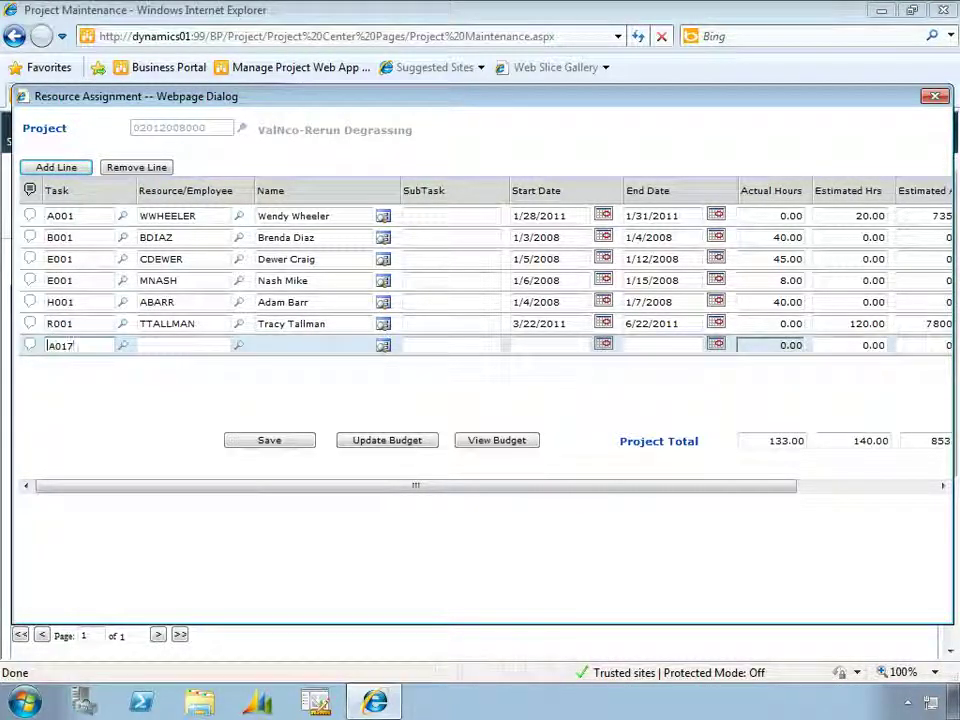
key(Tab)
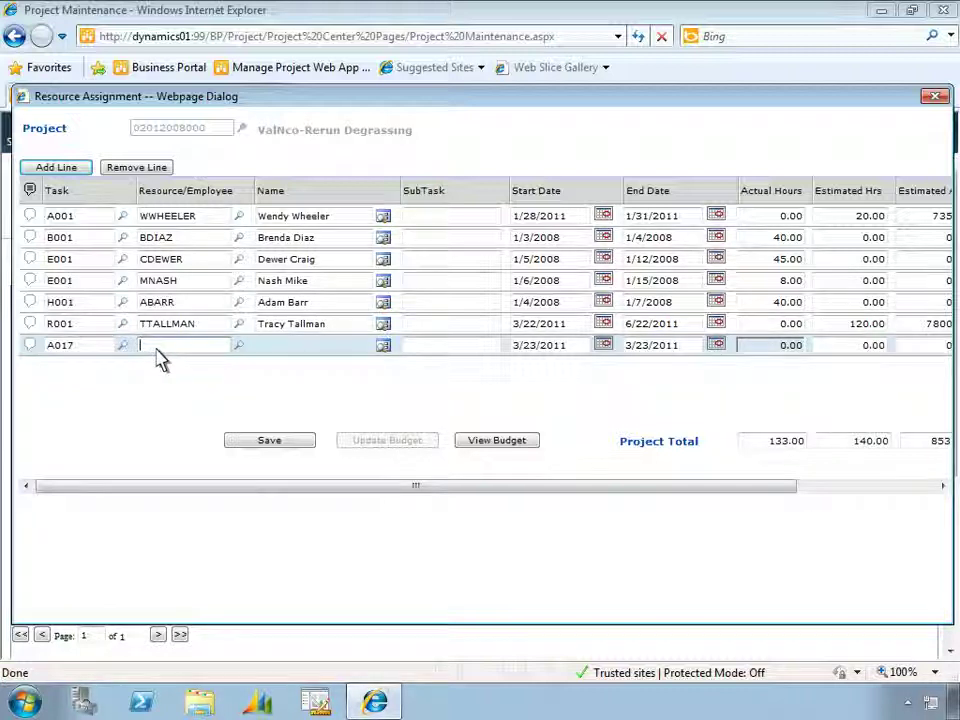
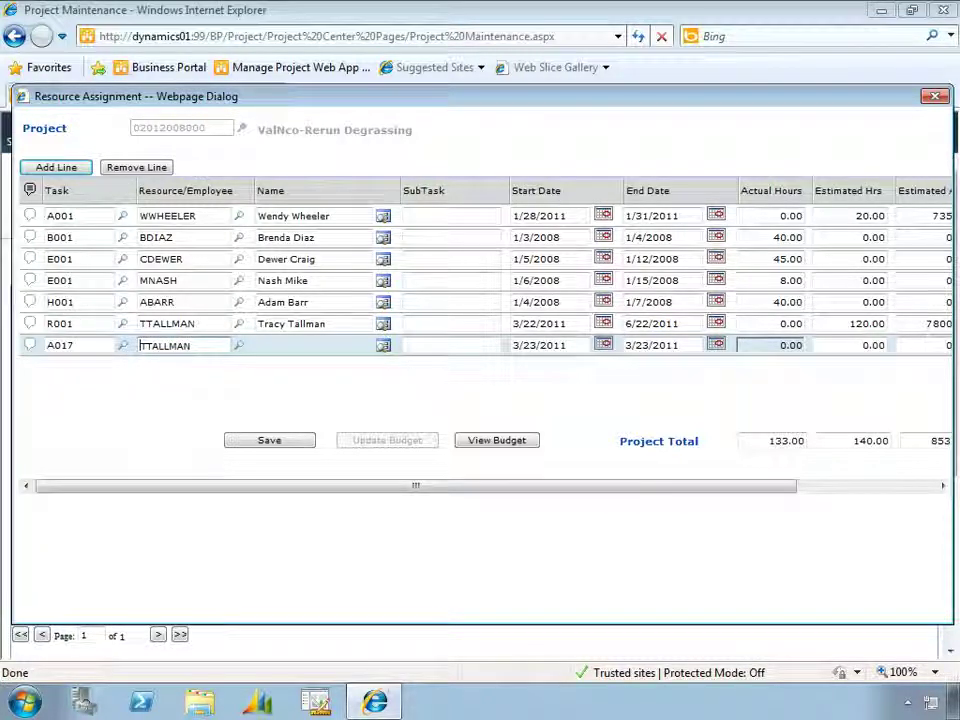
Set end date 6/23/2011 and 120 estimated hours, save, and start updating the budget
triple_click(641, 350)
key(BackSpace)
text(6/23/2011)
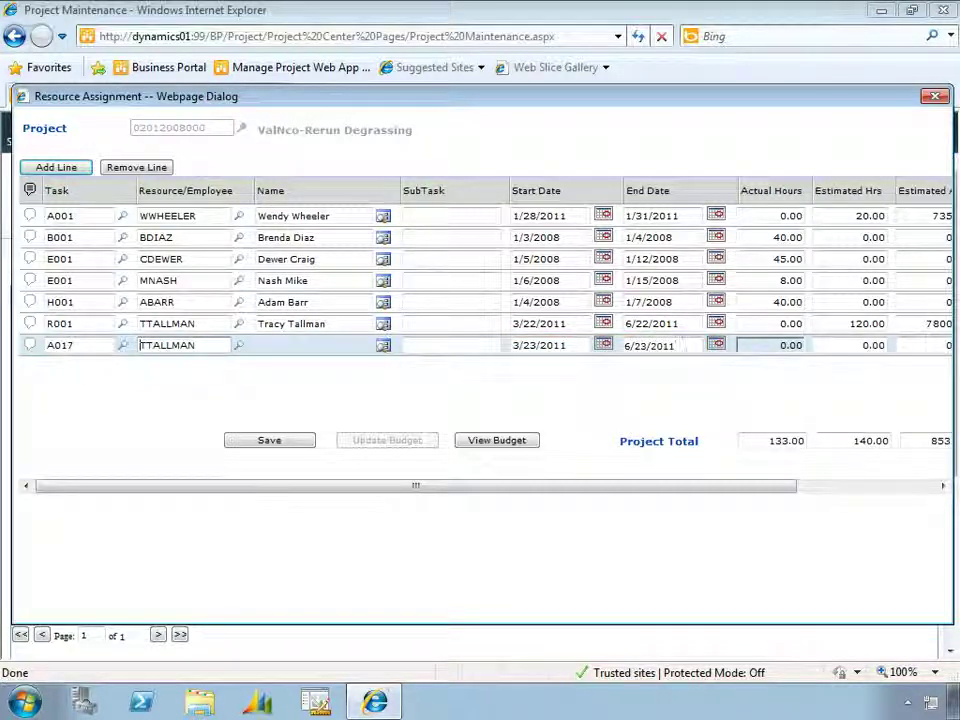
key(Tab)
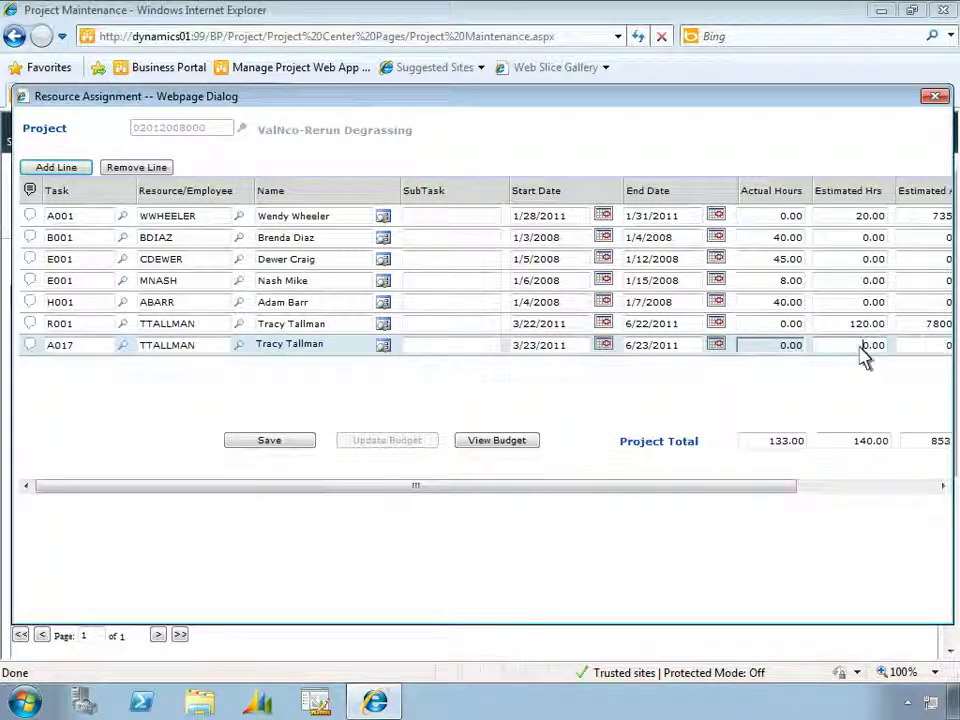
text(120)
key(Tab)
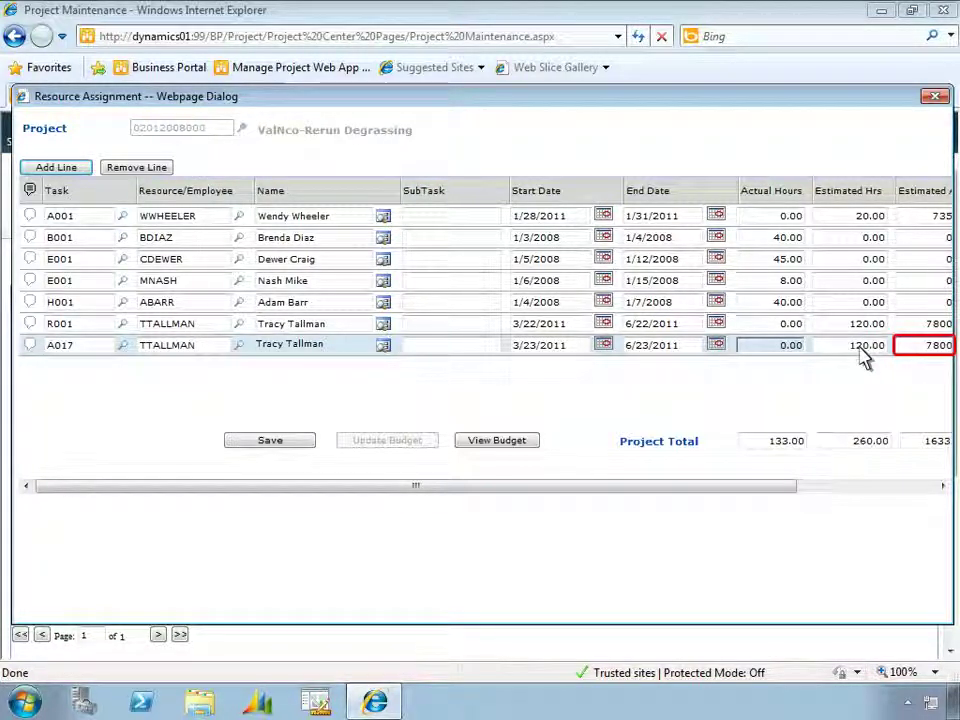
click(280, 445)
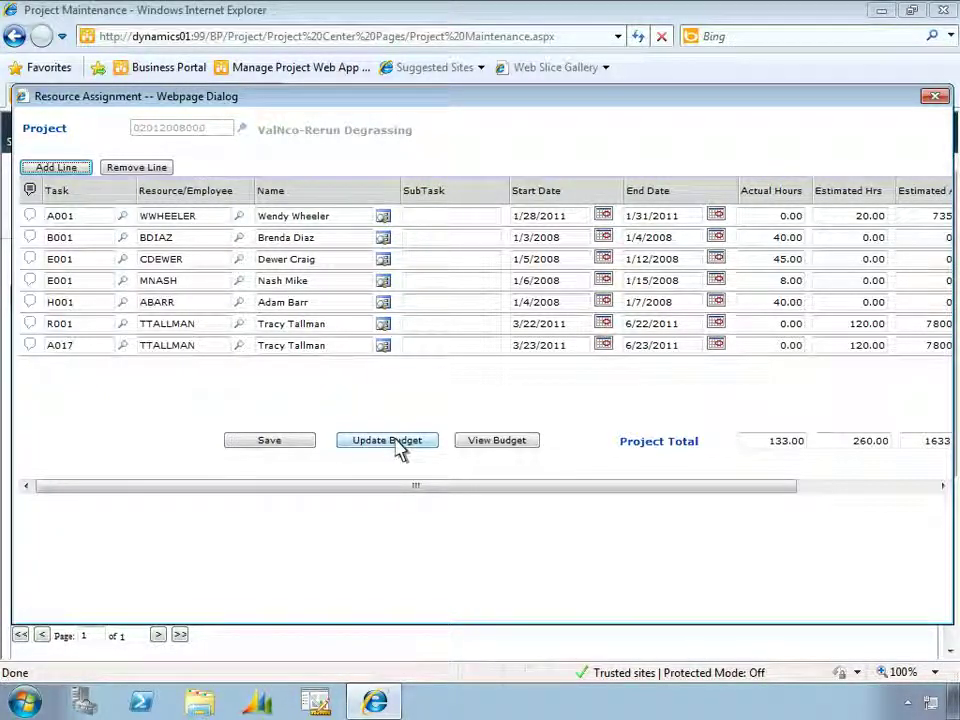
click(390, 441)
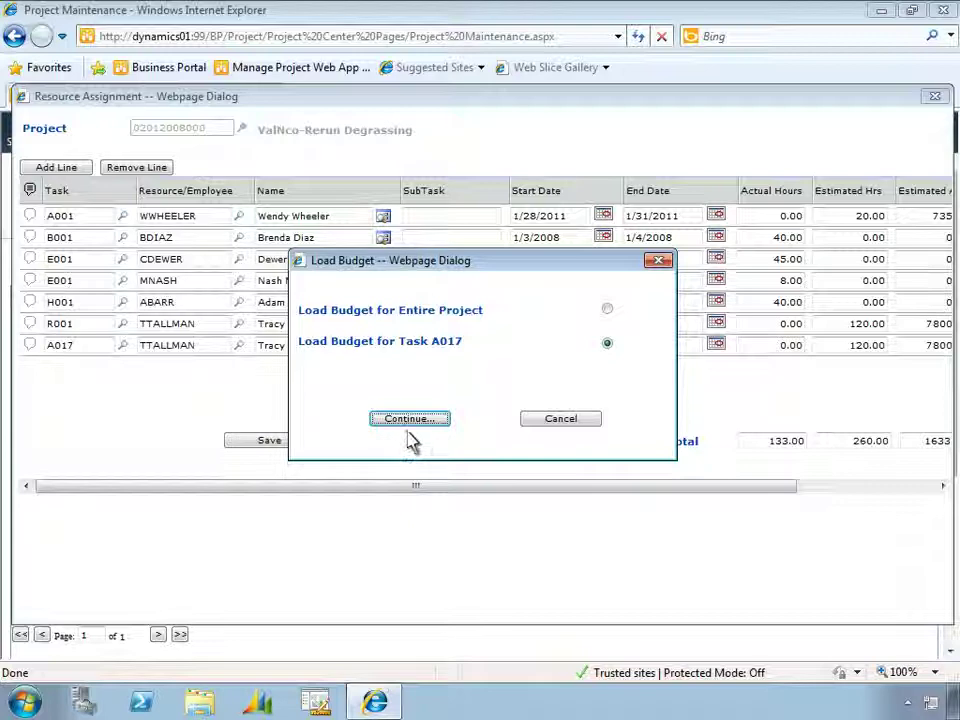
Load task A017's budget and save it as a Completed revision described 'Adding research time'
click(410, 420)
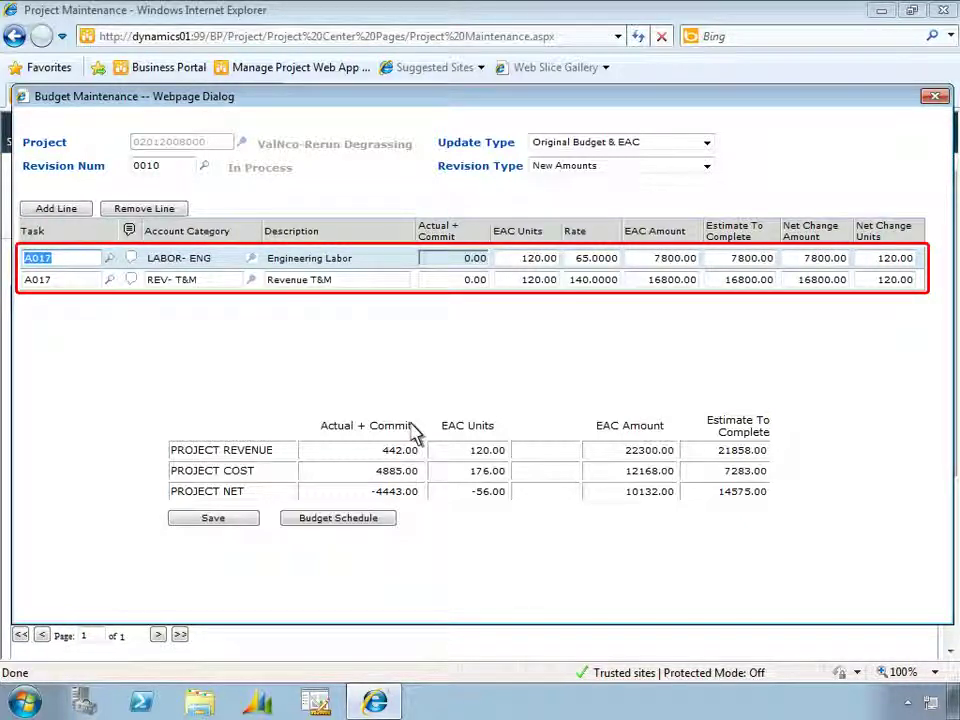
click(222, 520)
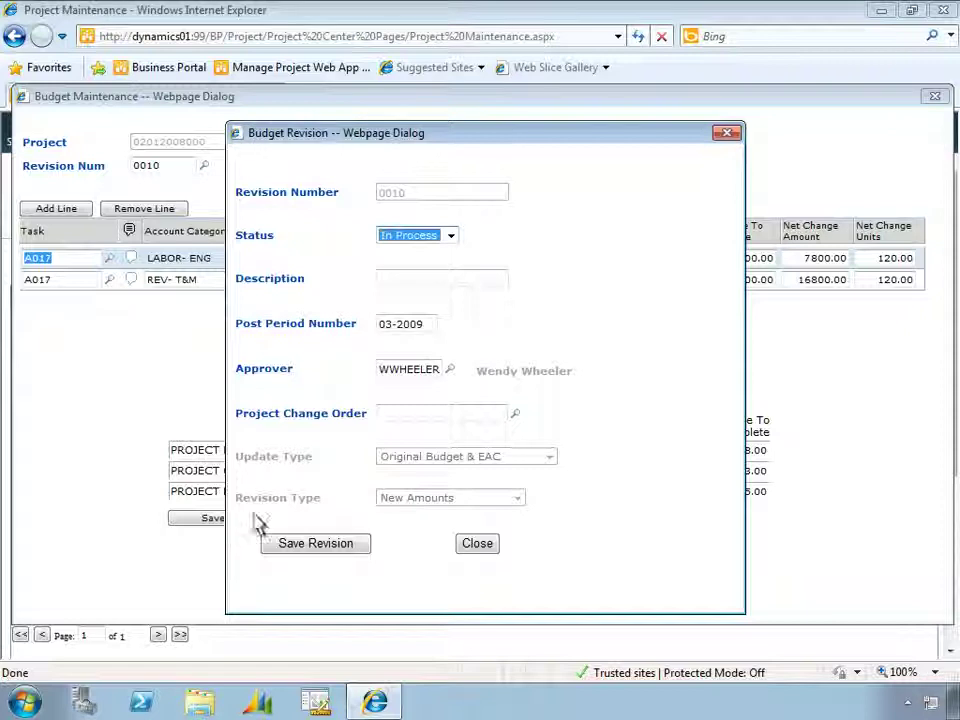
click(451, 238)
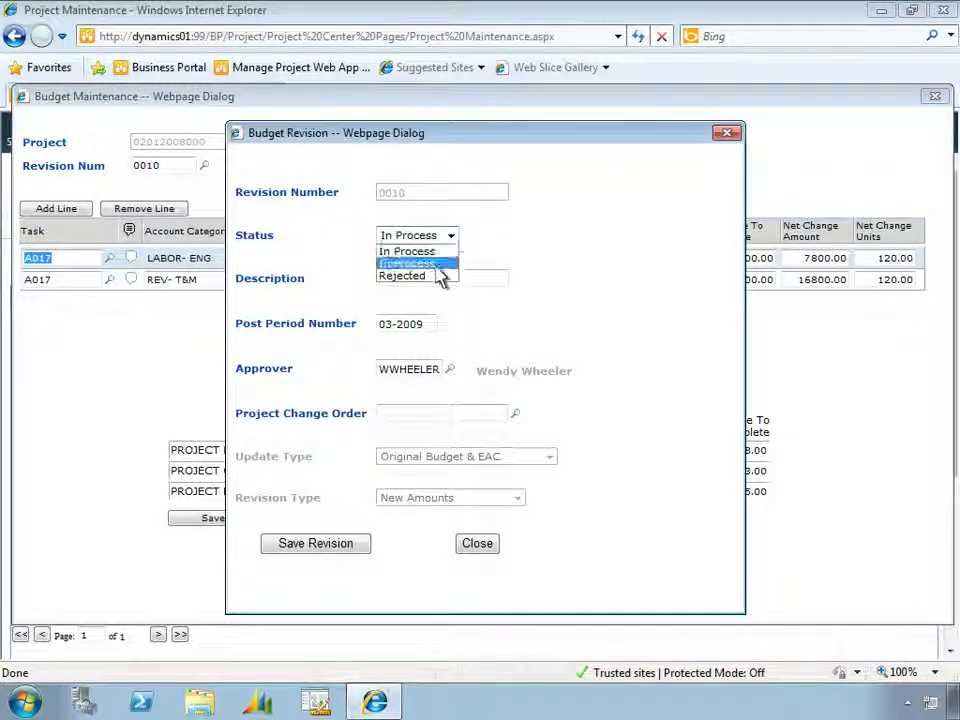
click(441, 263)
click(441, 280)
text(Adding research time)
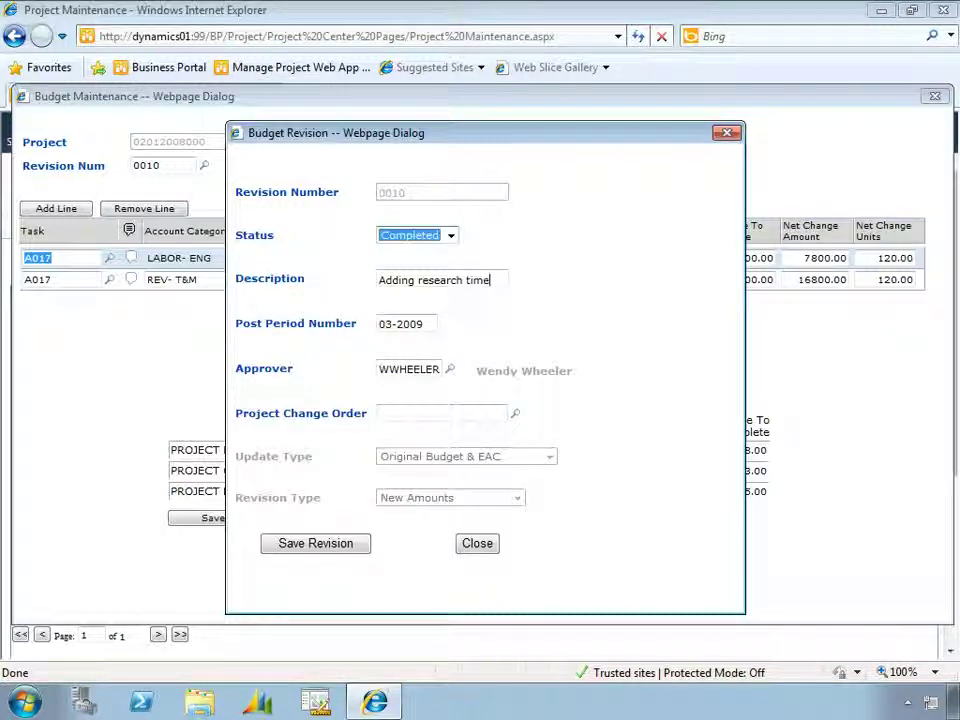
click(429, 279)
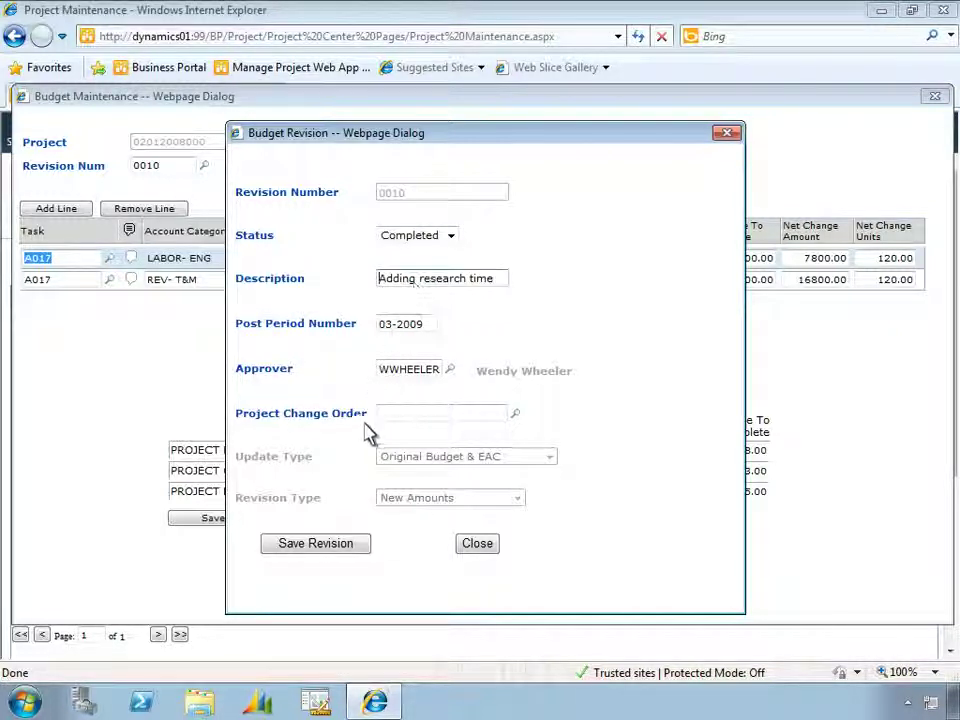
click(348, 548)
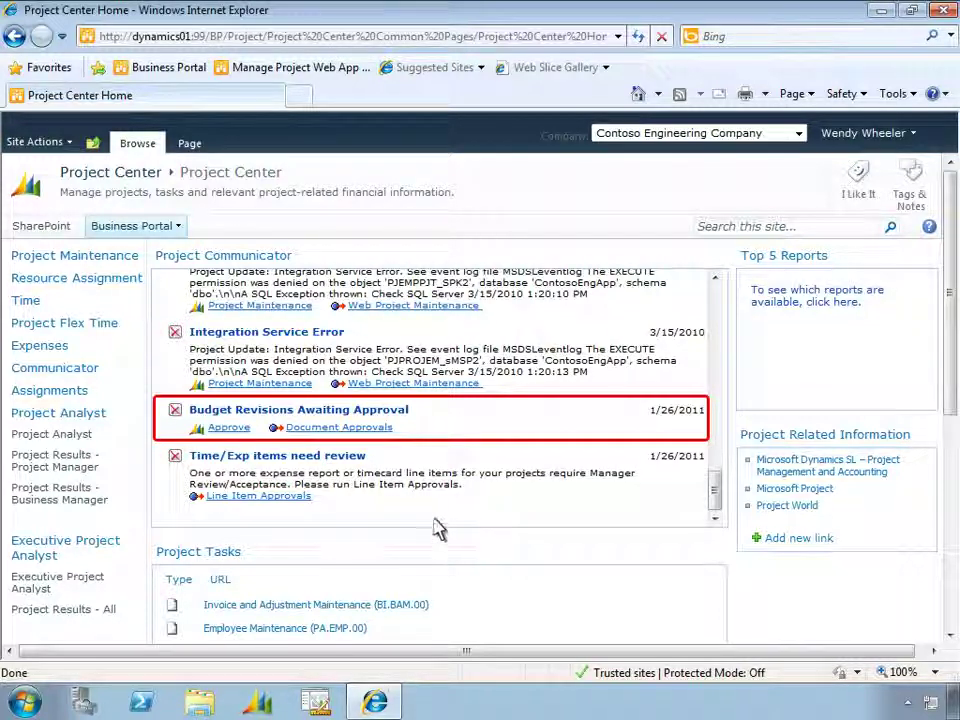
List the budget revisions awaiting approval and review revision 0010's details
click(388, 428)
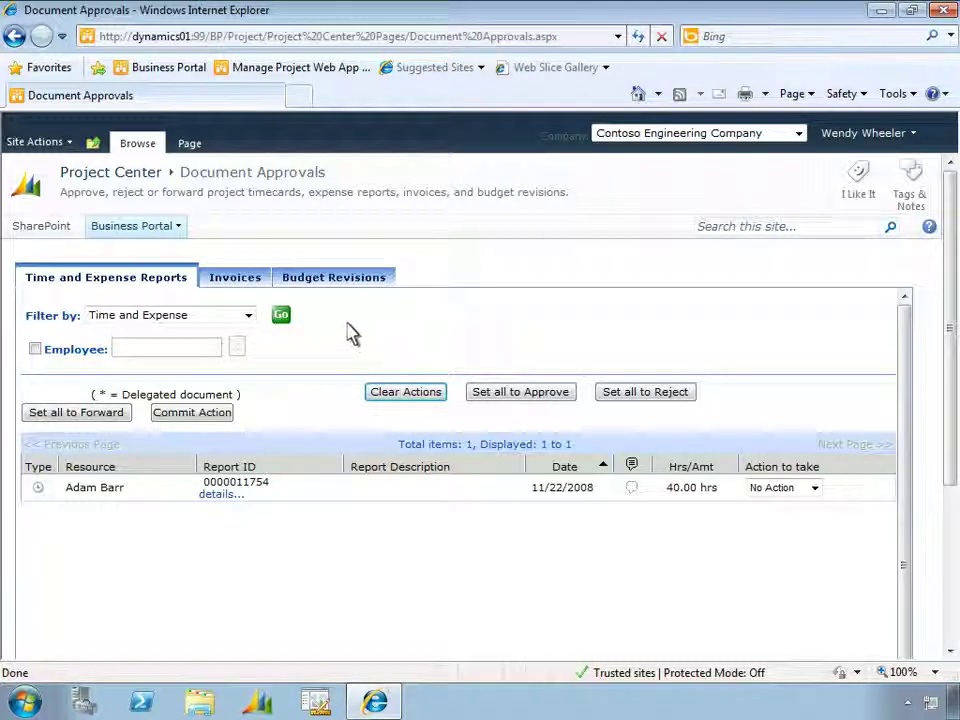
click(340, 278)
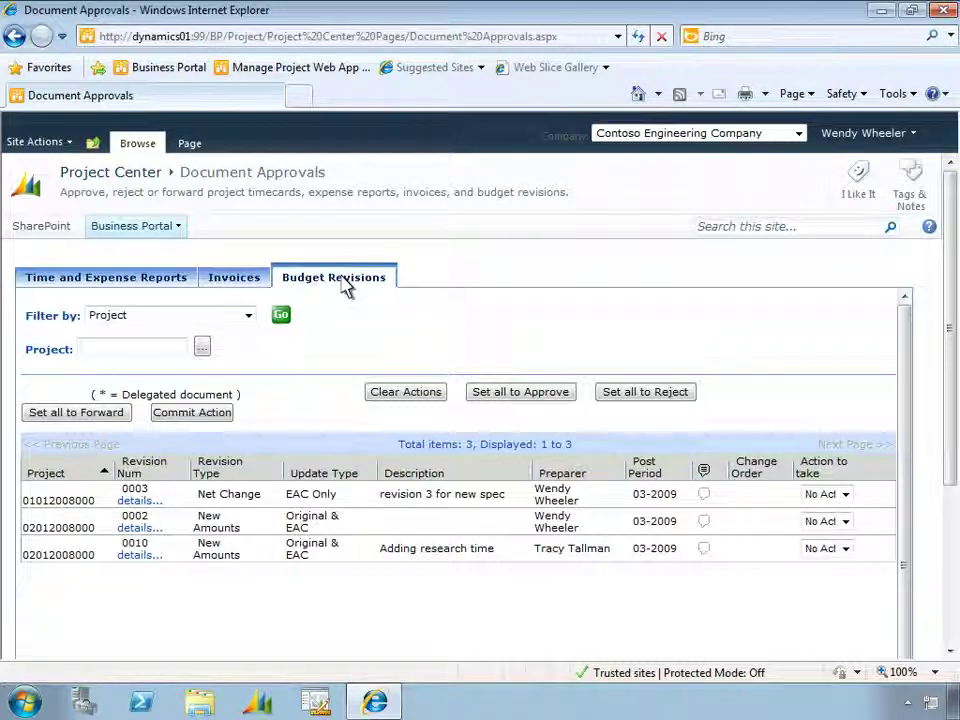
click(139, 556)
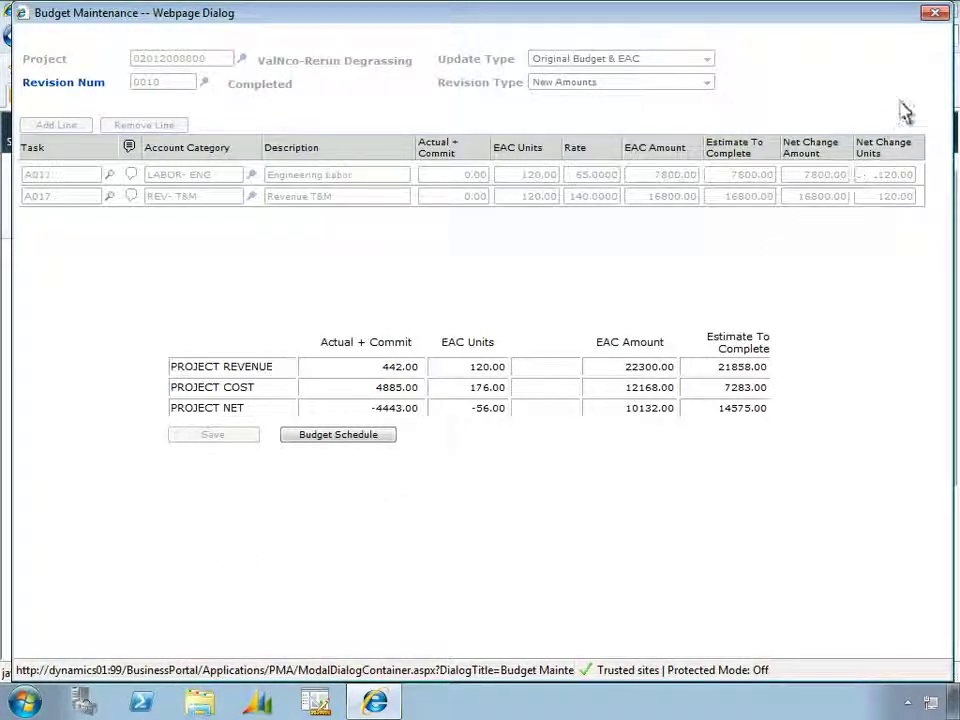
click(935, 13)
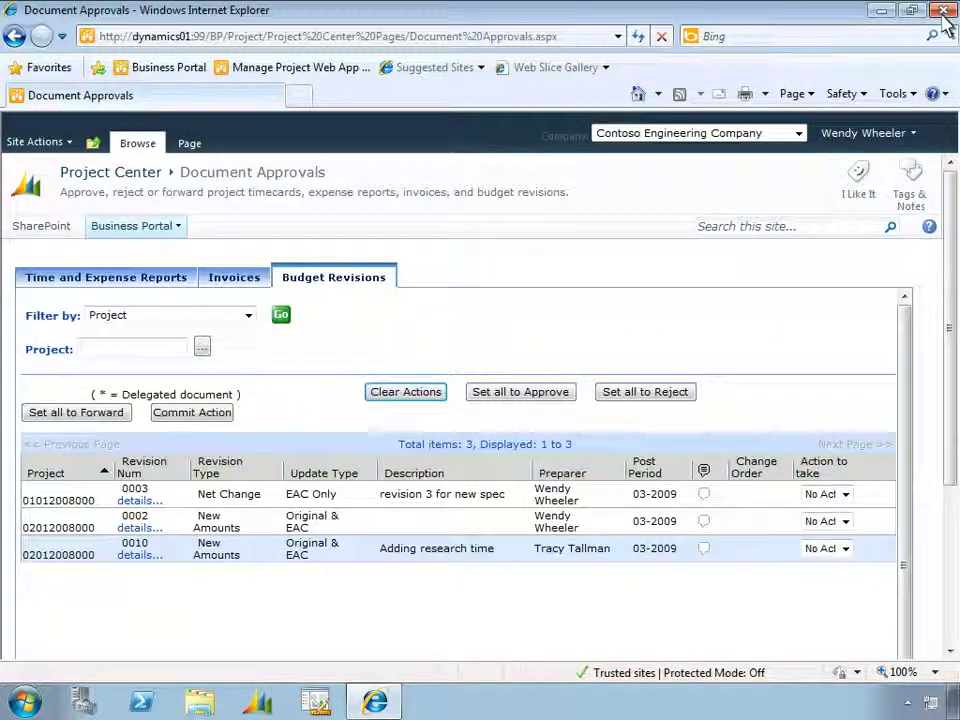
Set revision 0010's action to Approve, commit it, and confirm
click(845, 549)
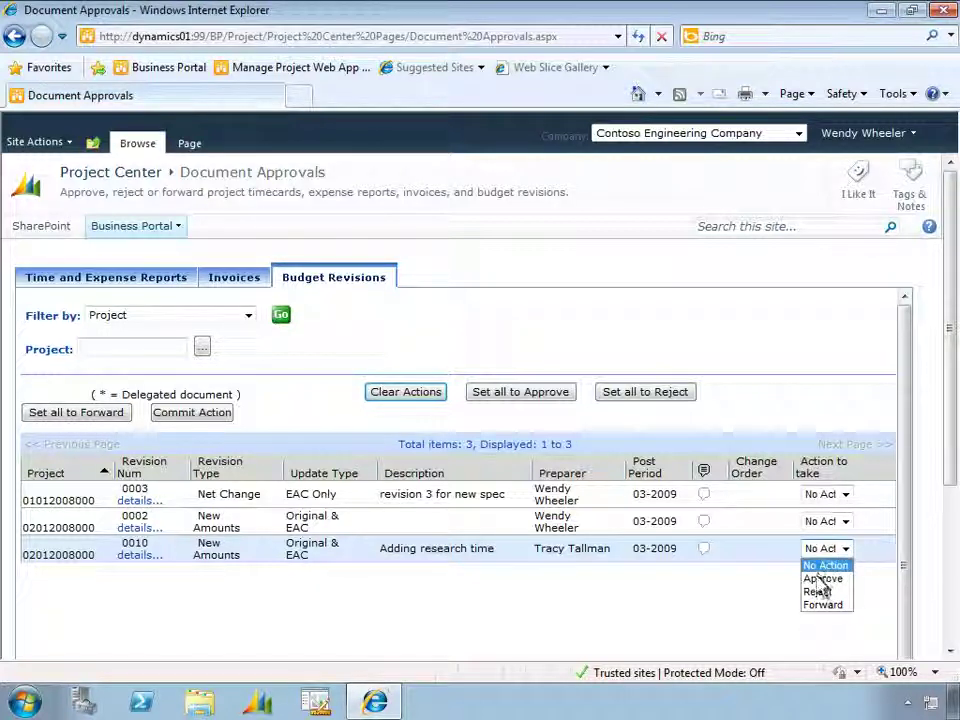
click(821, 579)
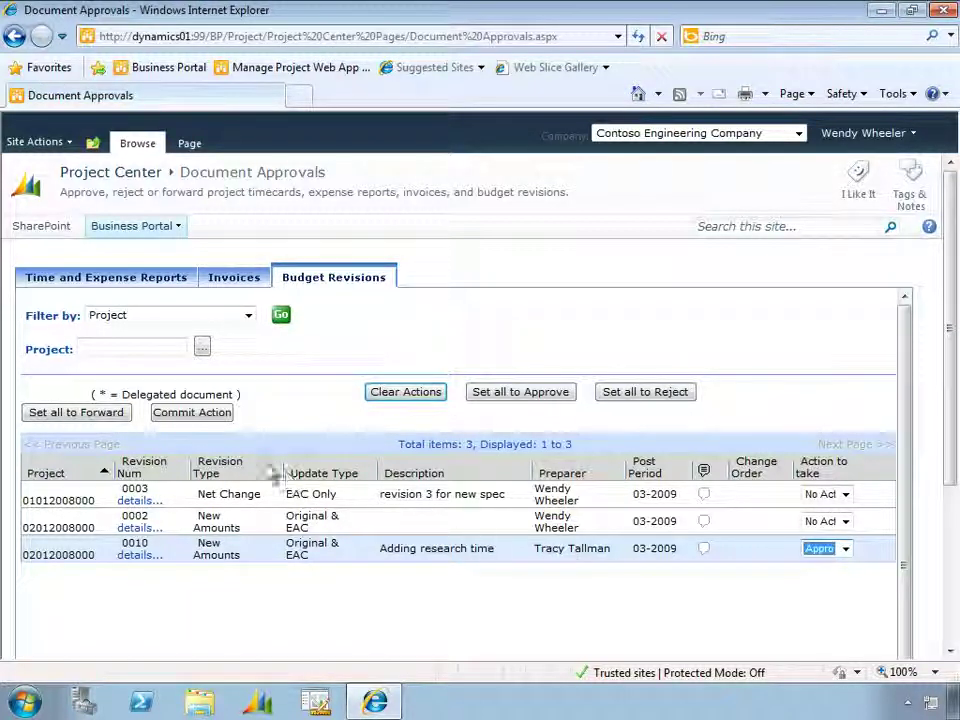
click(192, 413)
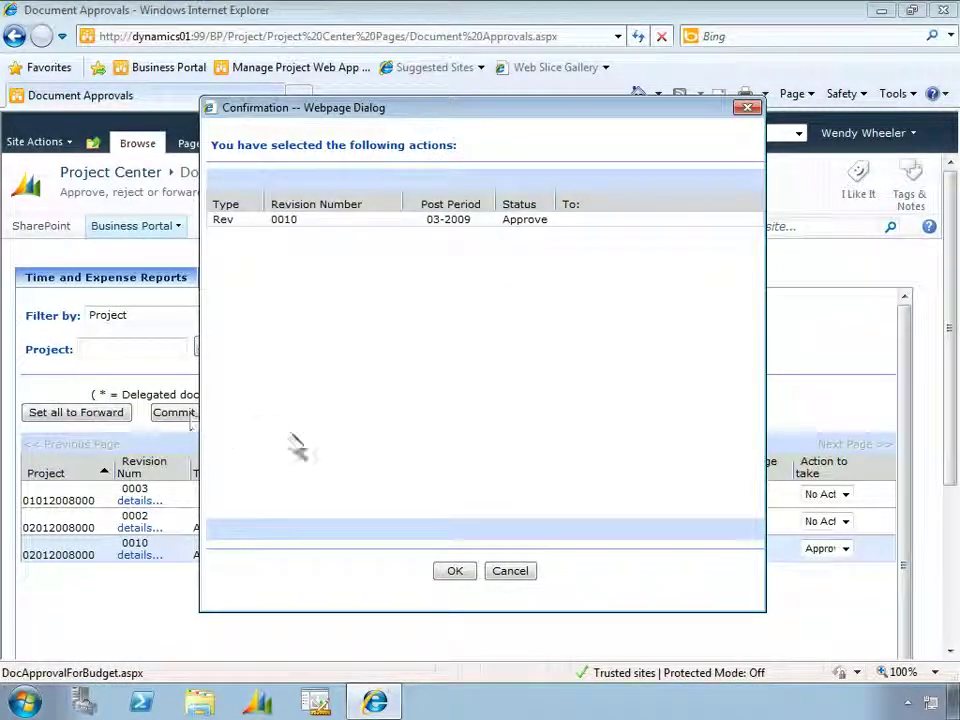
click(456, 572)
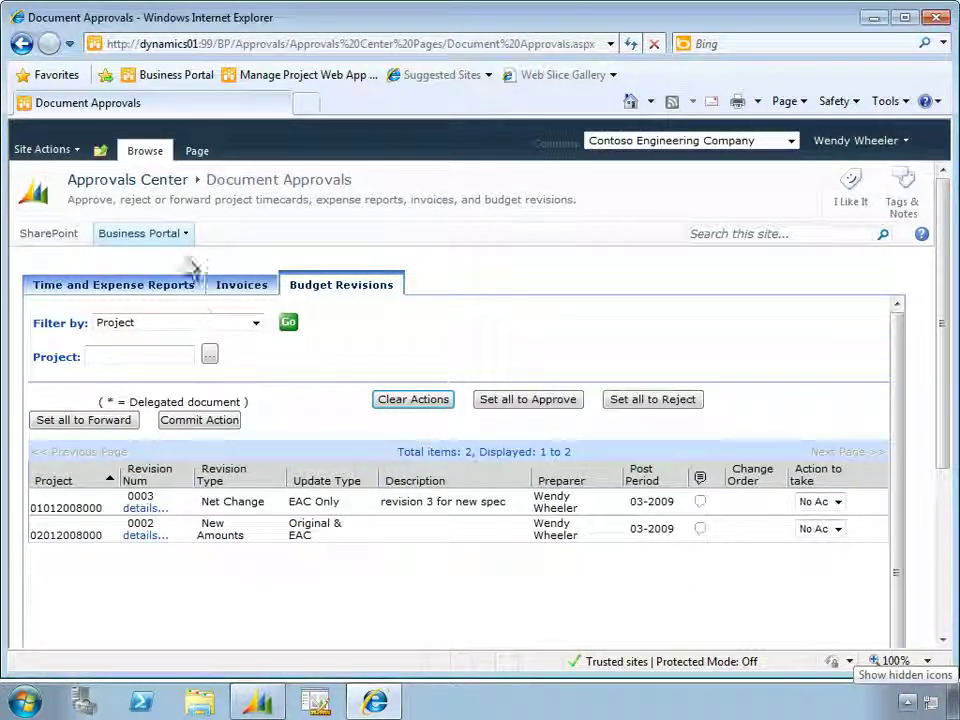
mouse_move(185, 243)
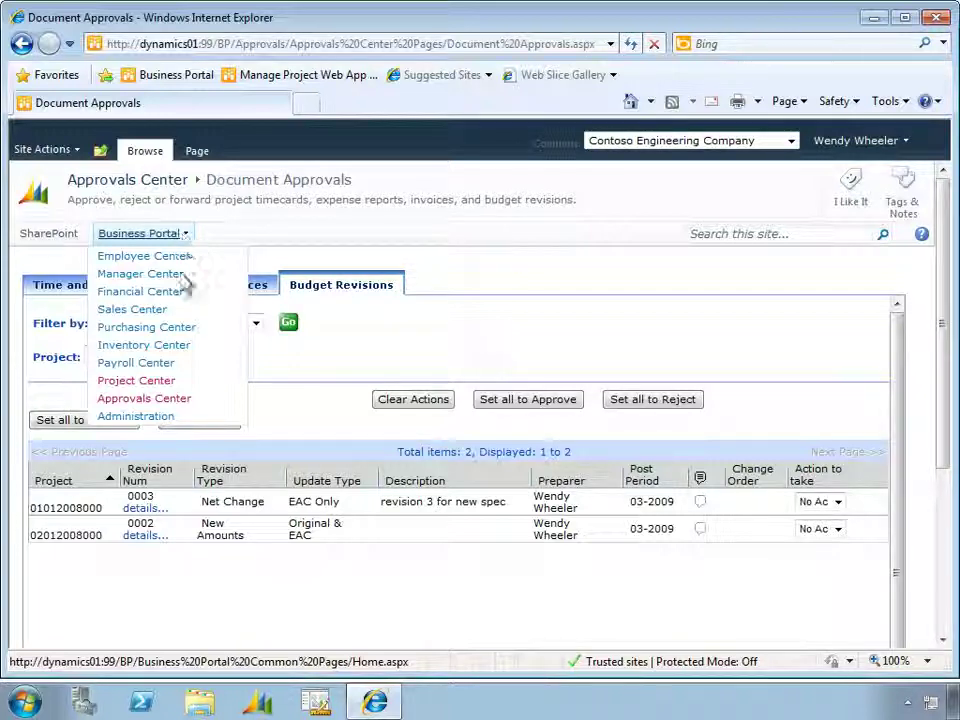
click(181, 386)
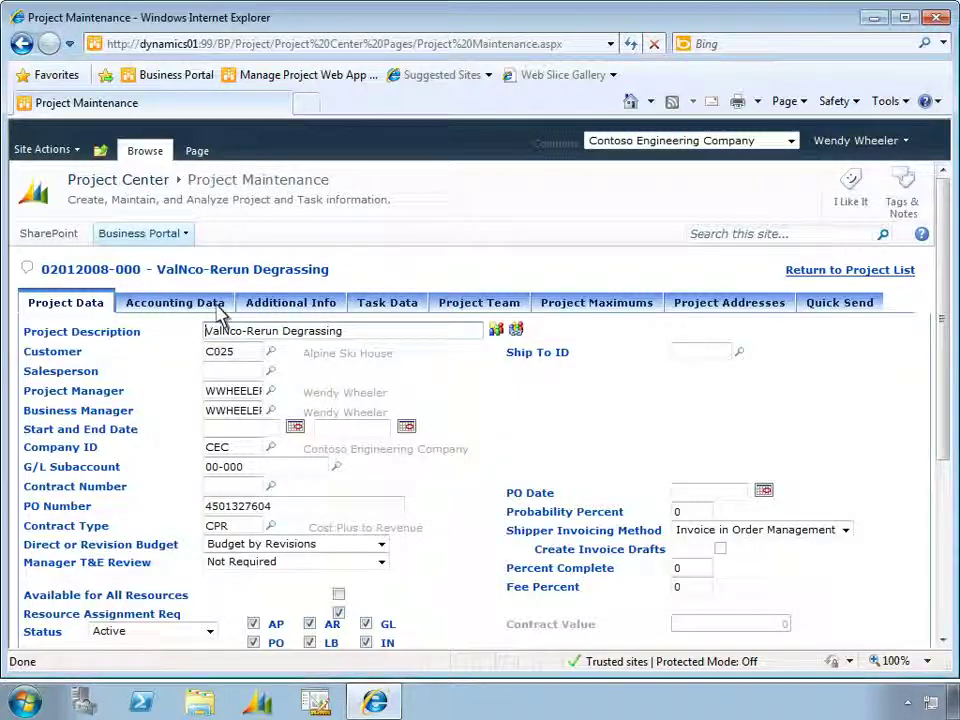
click(218, 308)
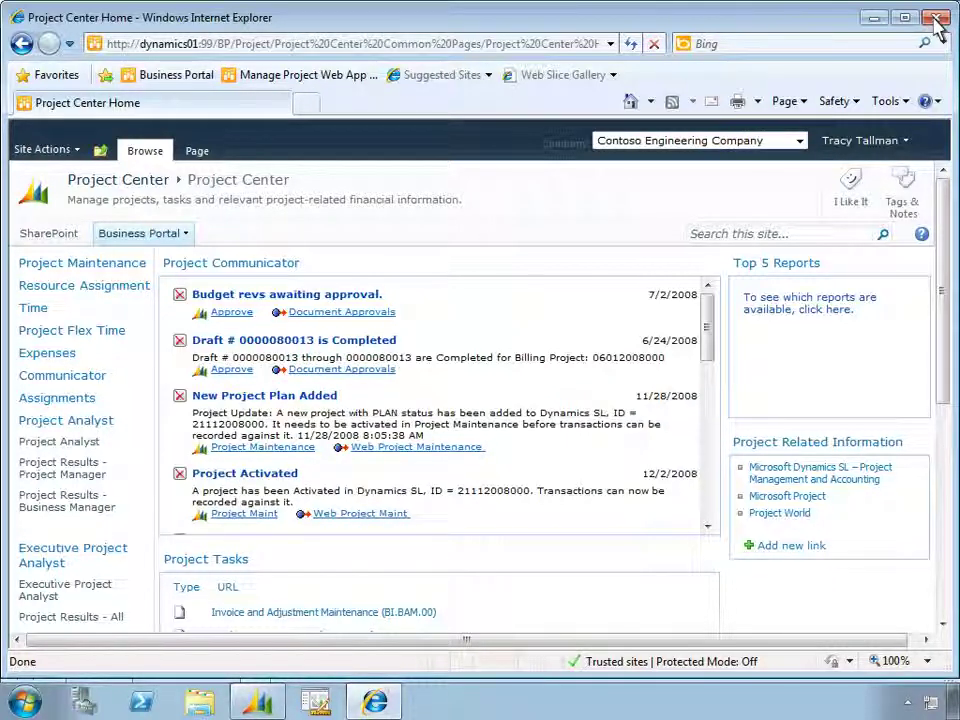
Enter Wednesday 3/23 hours of 3 on A017, 2 on R001 and 3 on F001, then save
click(118, 331)
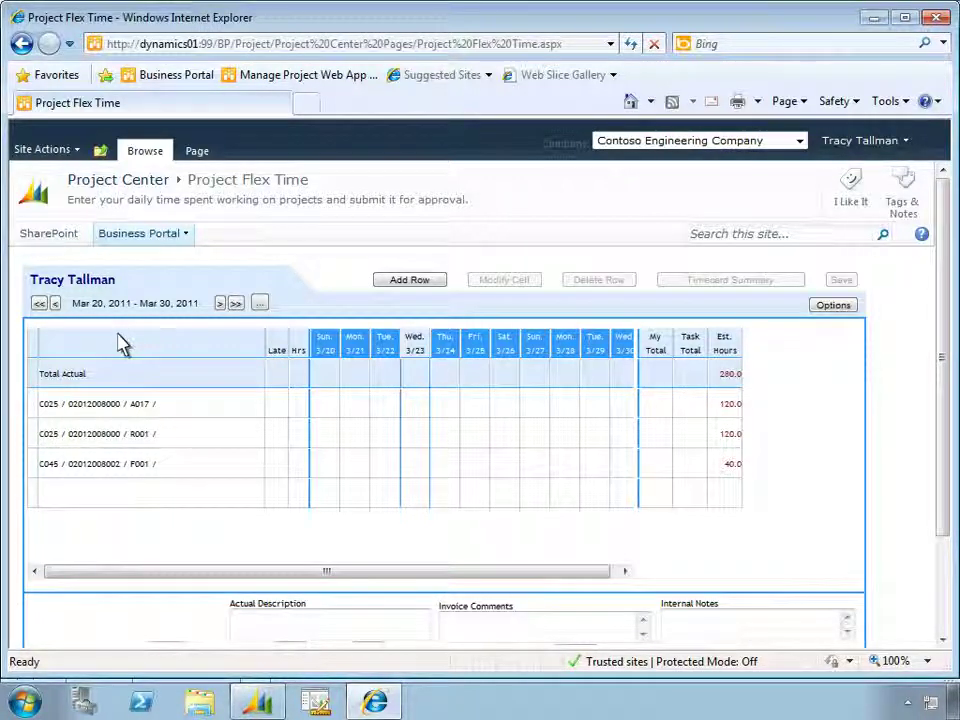
click(411, 411)
text(3)
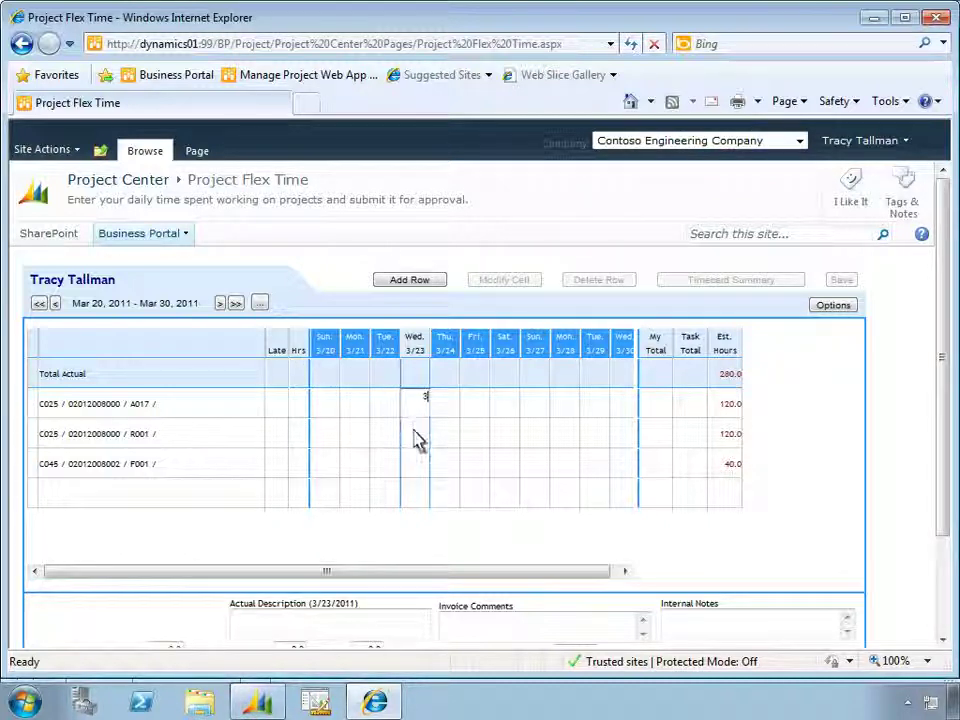
click(414, 437)
text(2)
key(Return)
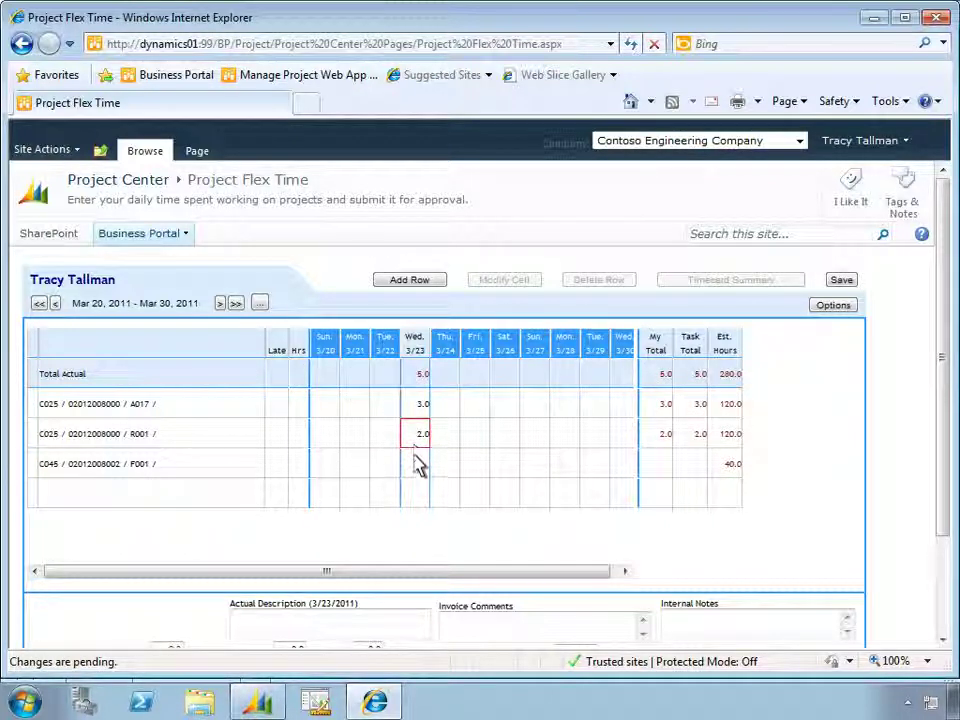
click(417, 465)
text(3)
key(Return)
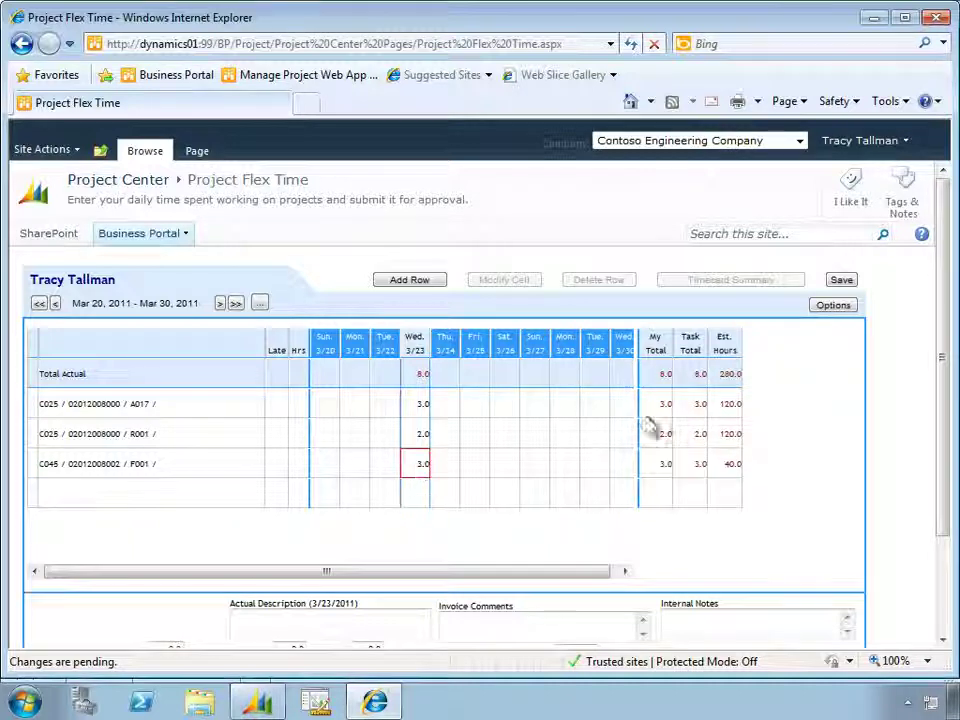
click(842, 281)
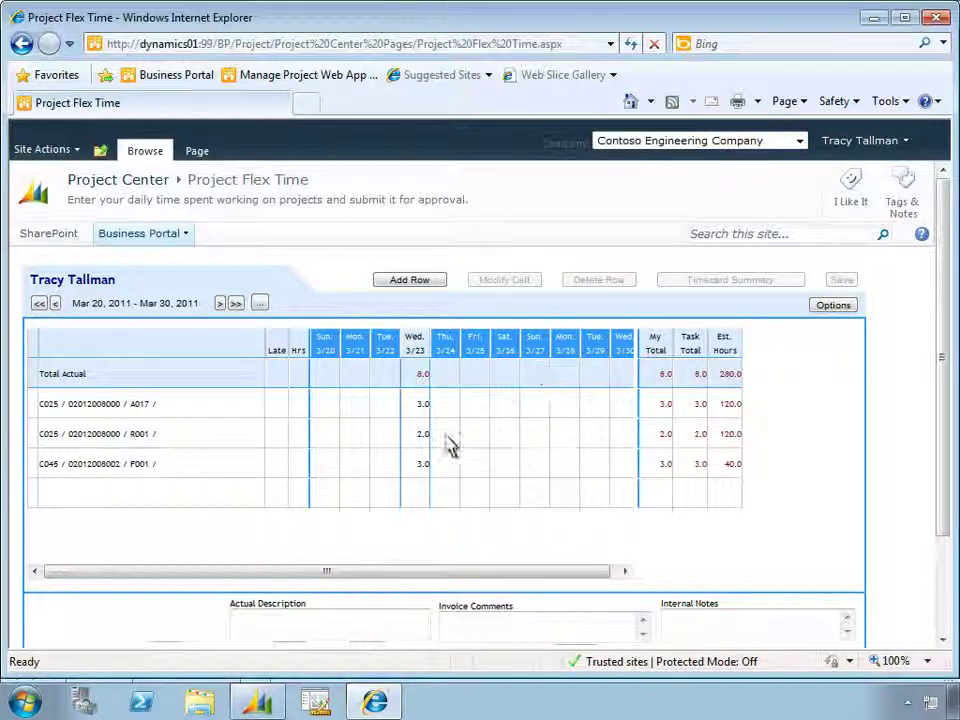
Delete the F001 line item from the timesheet
click(420, 470)
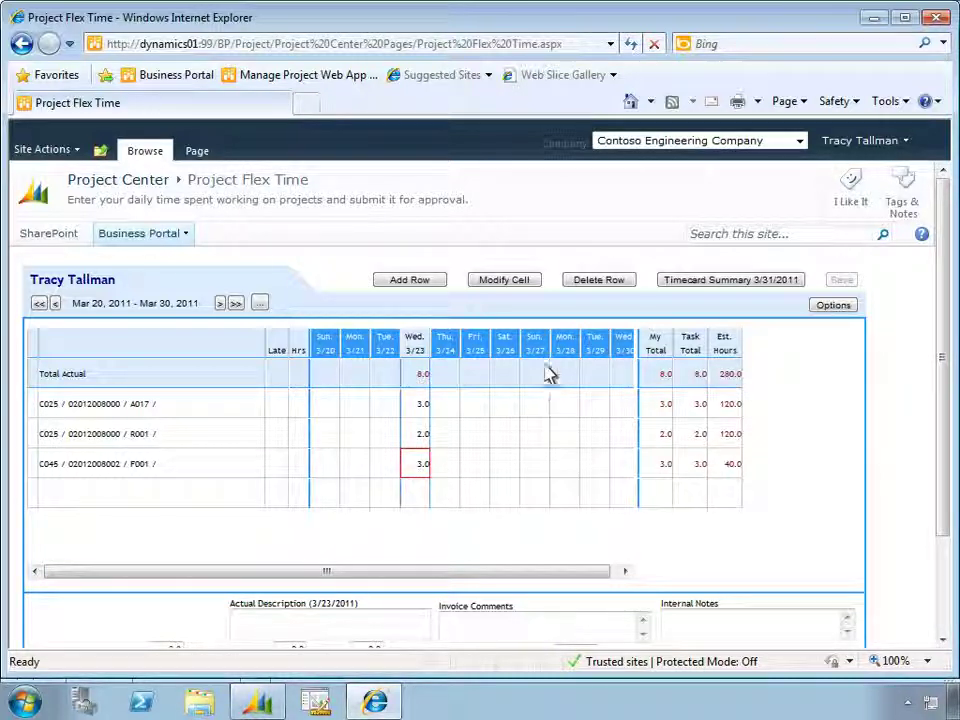
click(580, 281)
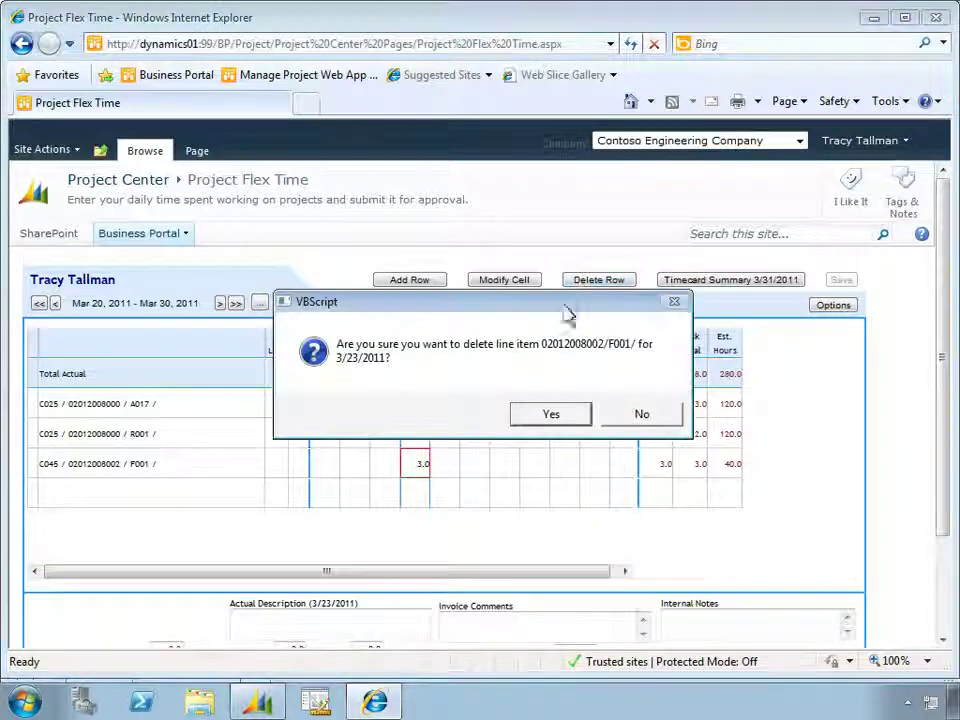
click(550, 417)
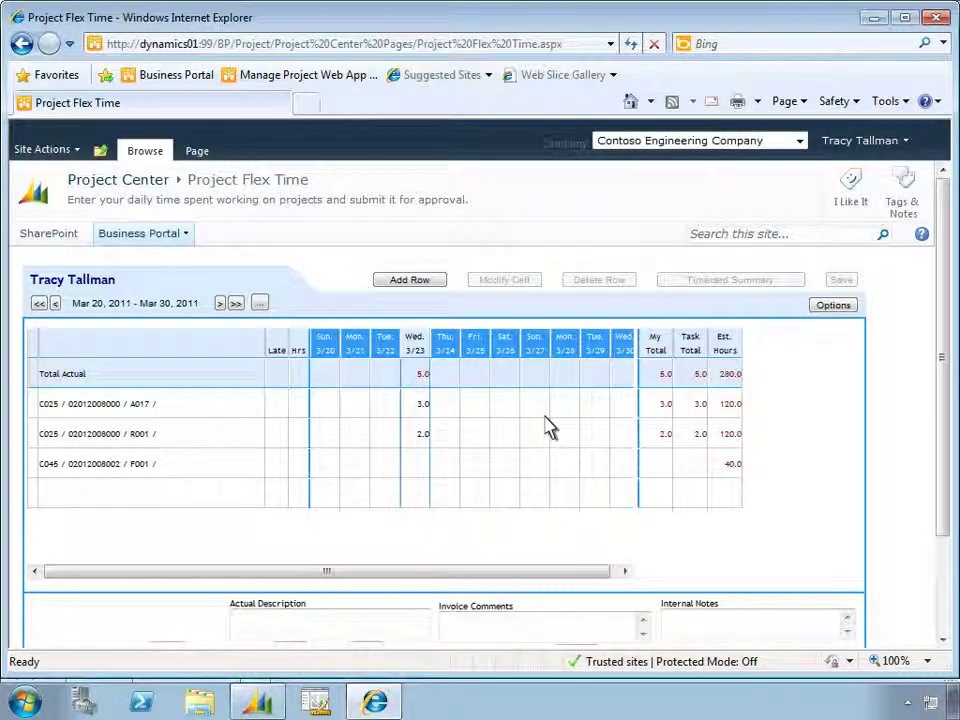
Change the labor class of the R001 Wednesday 3/23 entry to PCST and accept
click(418, 443)
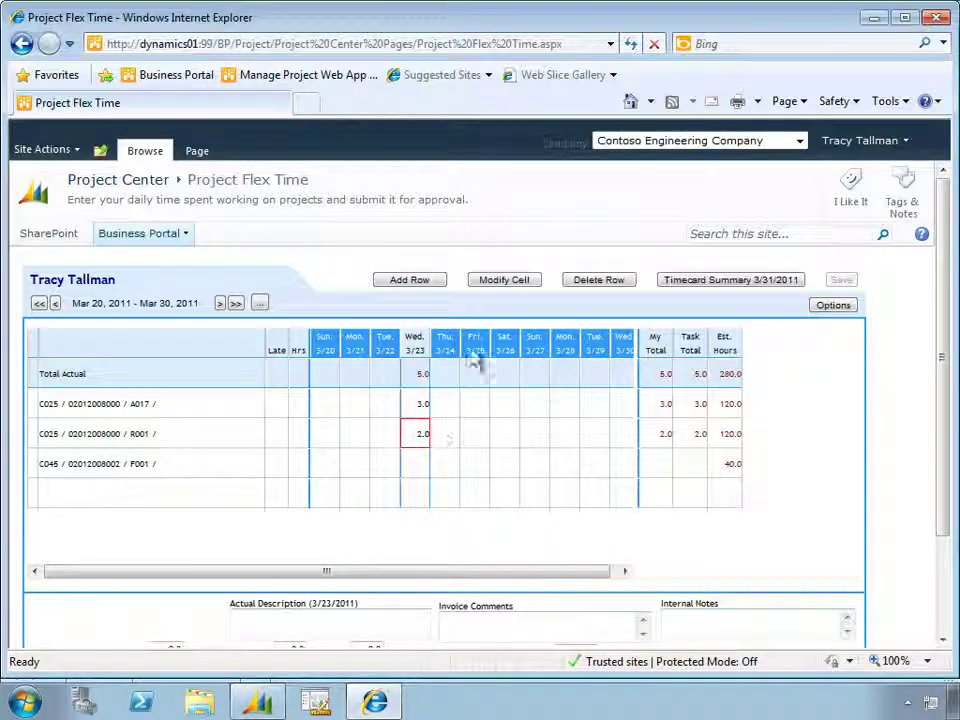
click(492, 288)
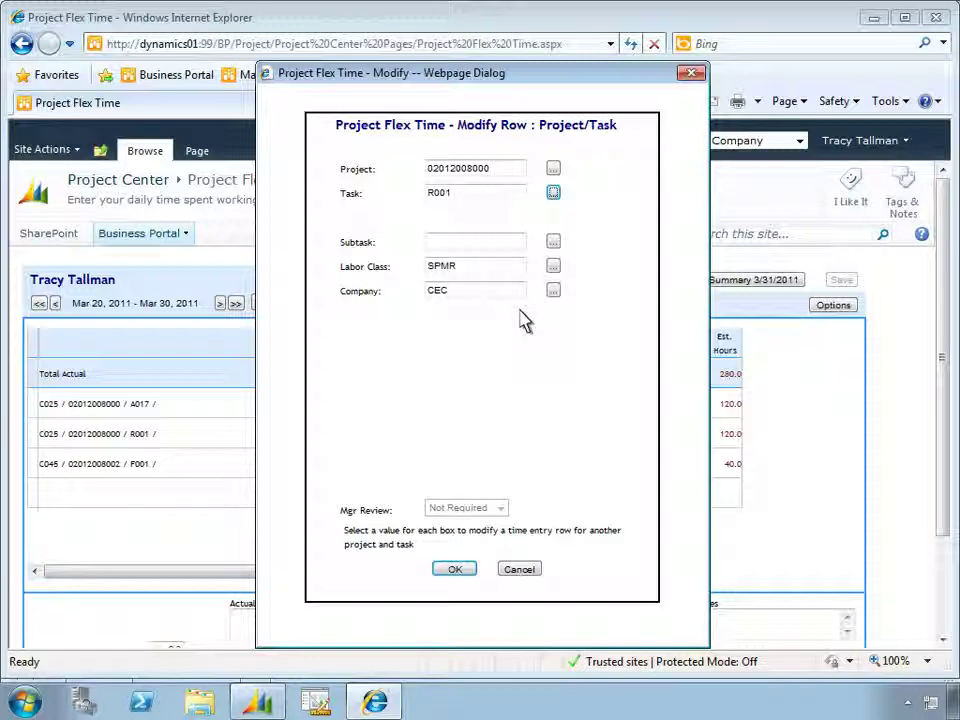
double_click(437, 268)
text(PCST)
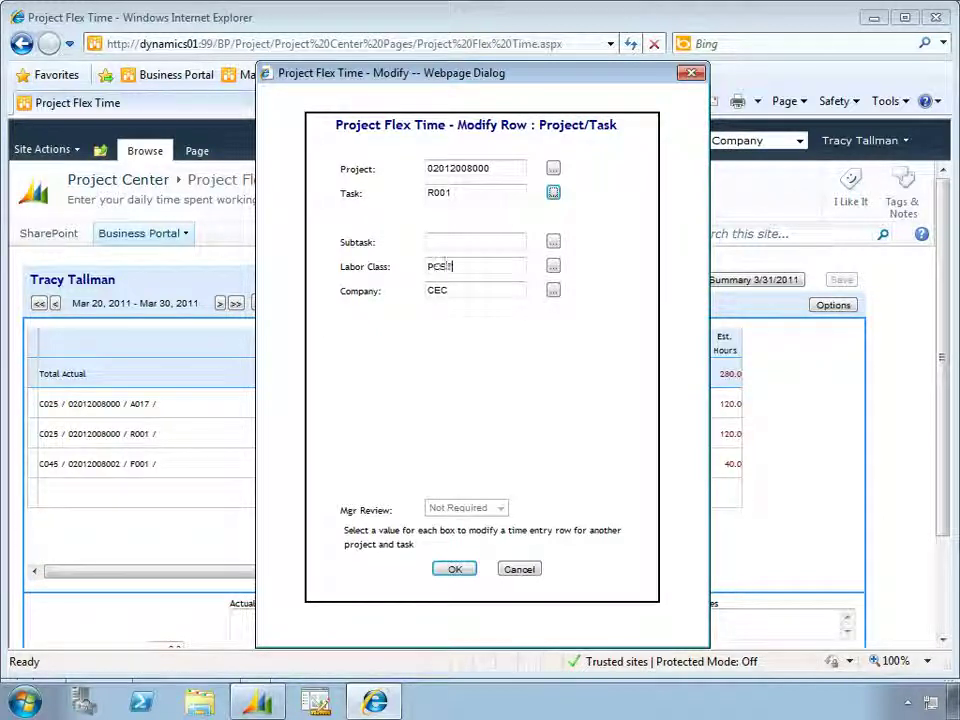
key(Tab)
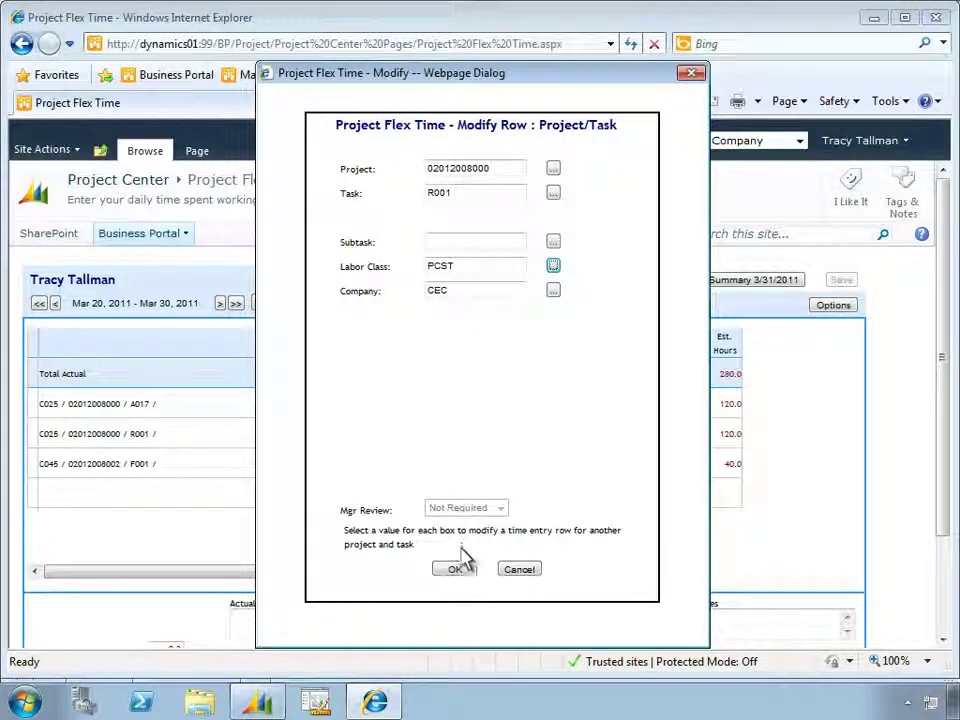
click(455, 569)
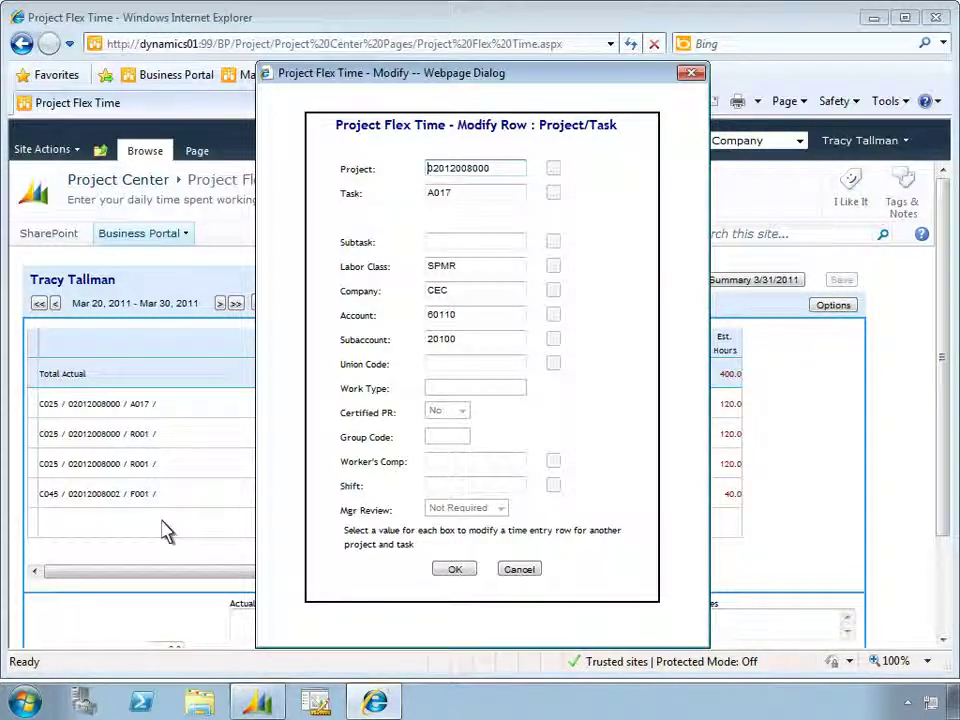
click(465, 575)
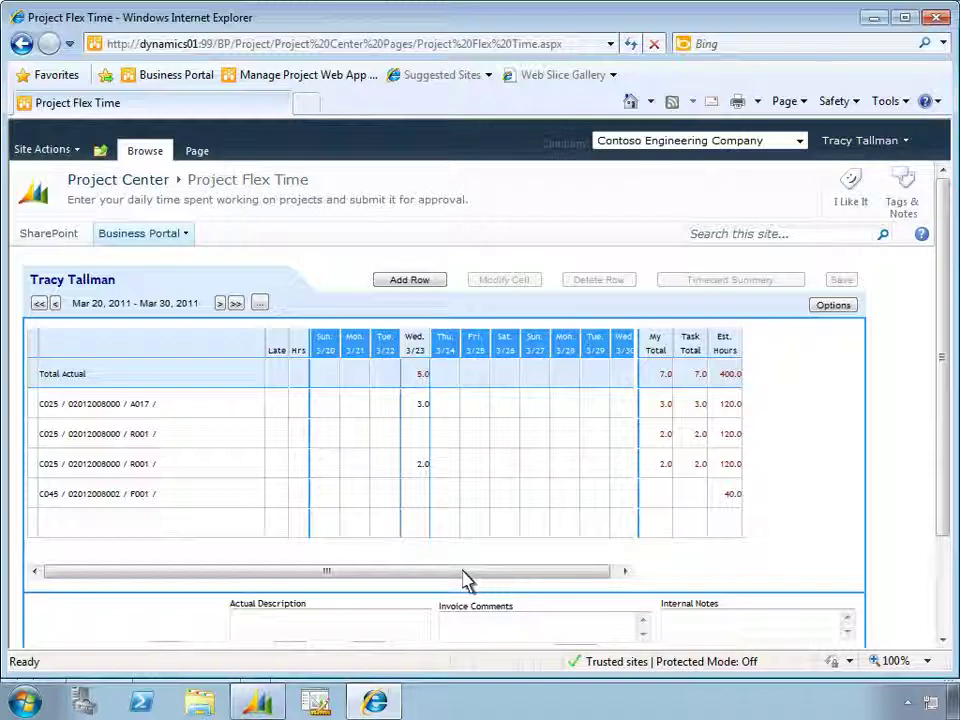
Enter 3.0 Wednesday hours on the empty R001 line, save, and open the 3/31/2011 timecard summary
click(418, 440)
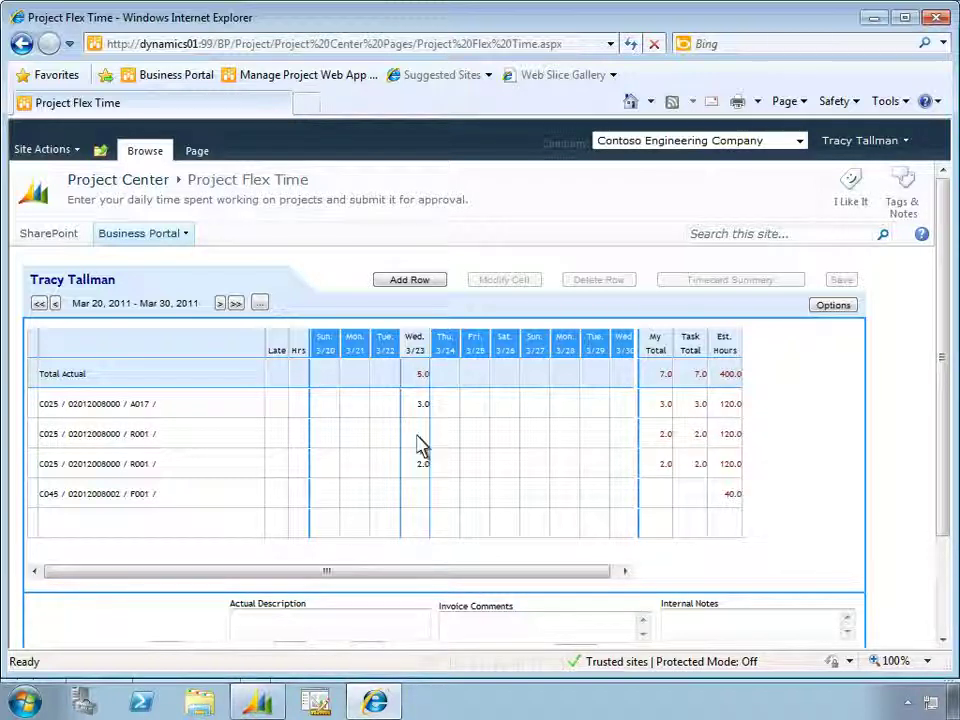
text(3)
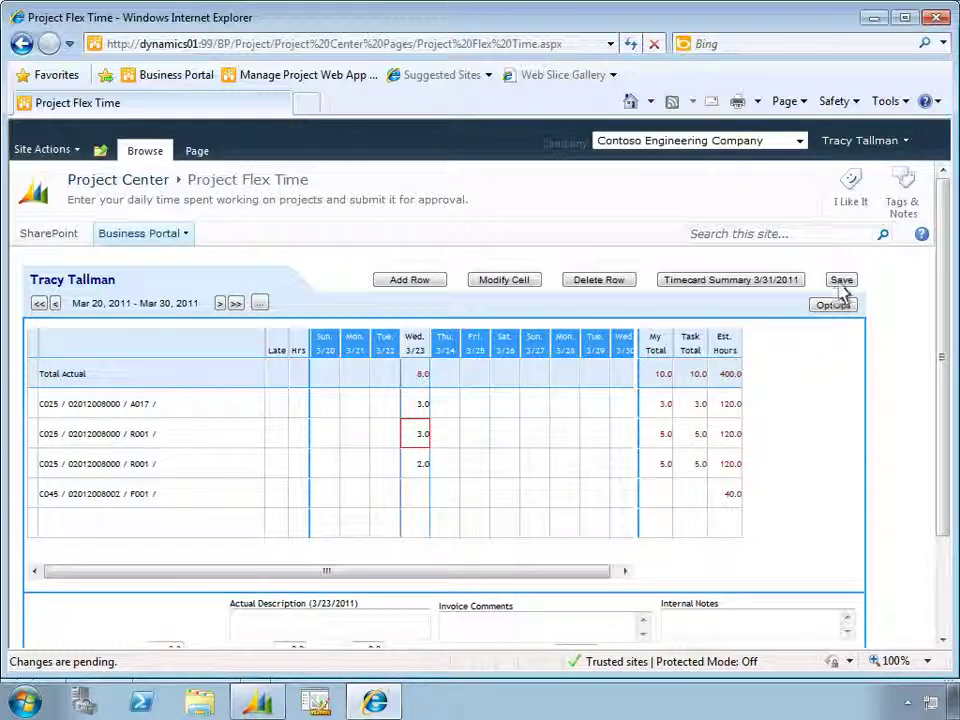
click(841, 281)
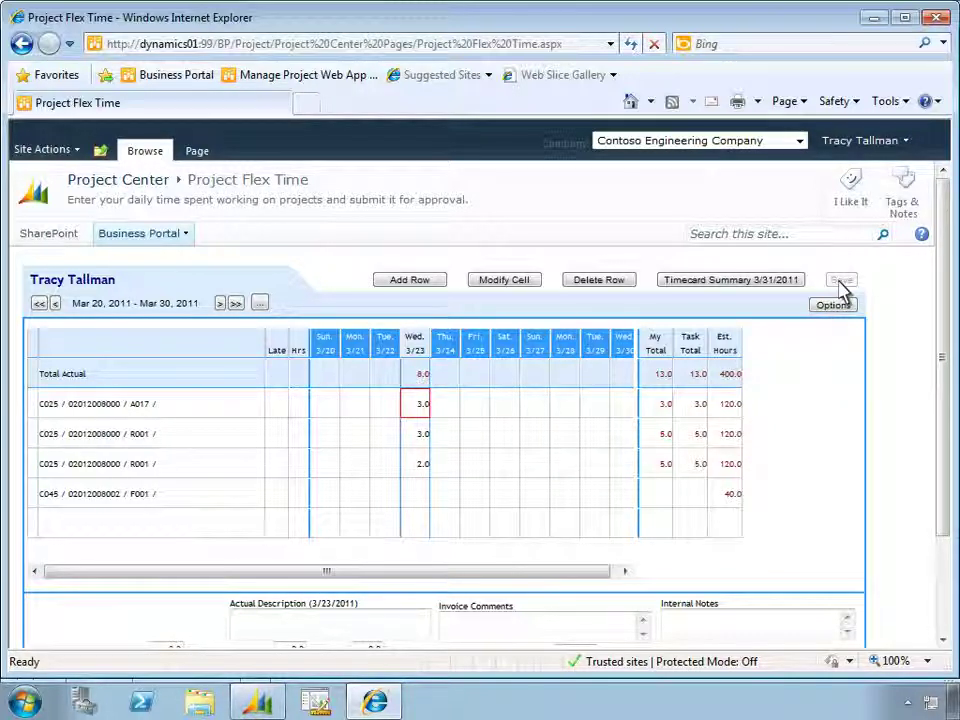
click(676, 287)
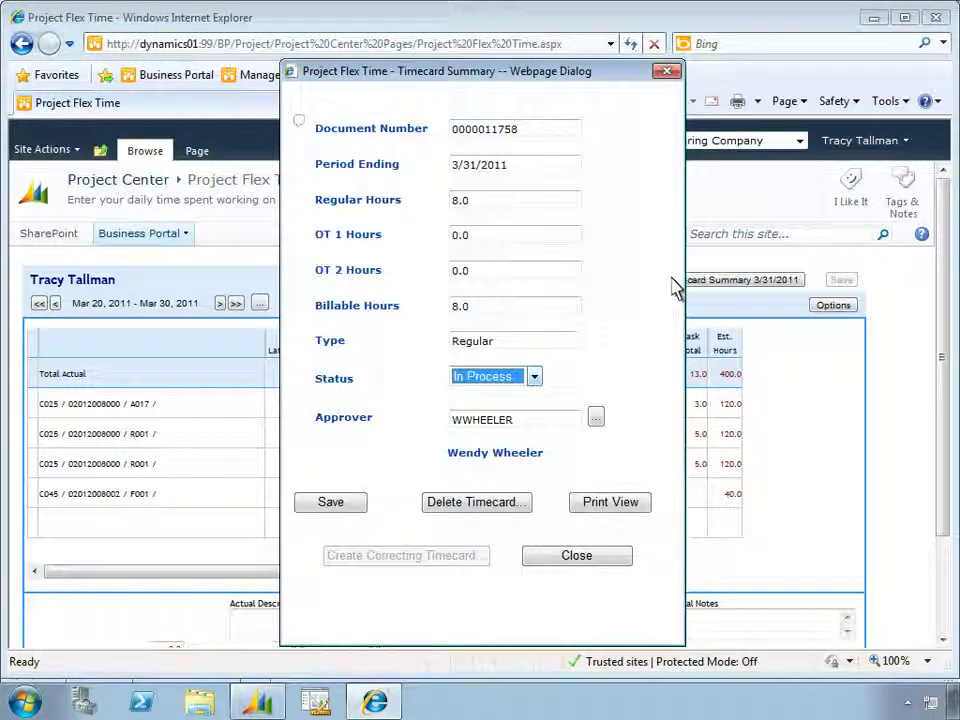
Set the 3/31/2011 timecard status to Completed, save it, and close the summary
click(535, 377)
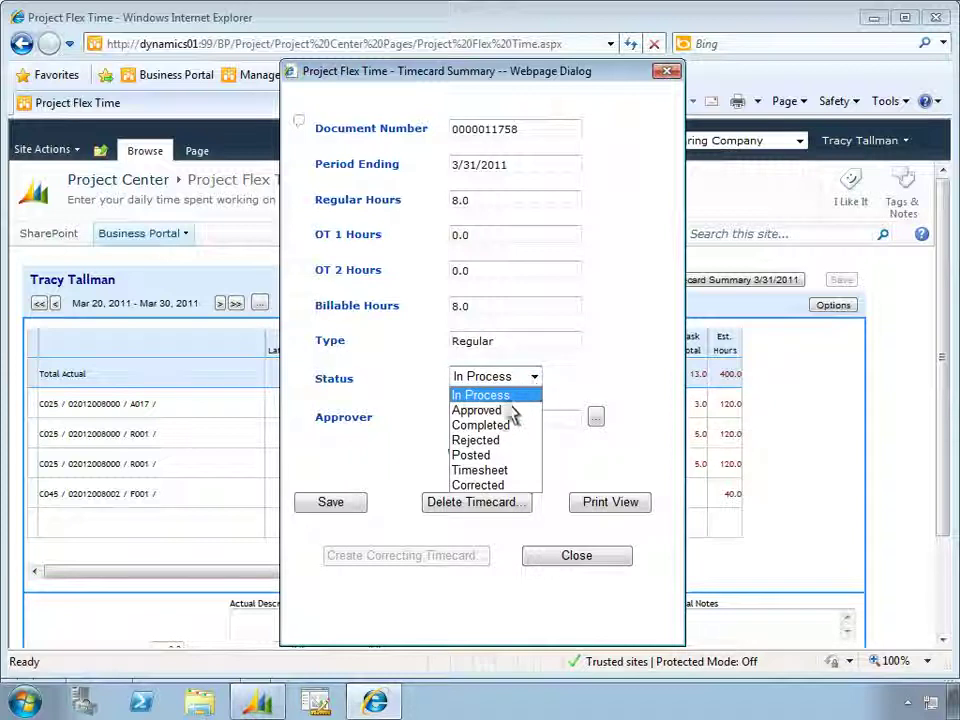
click(506, 426)
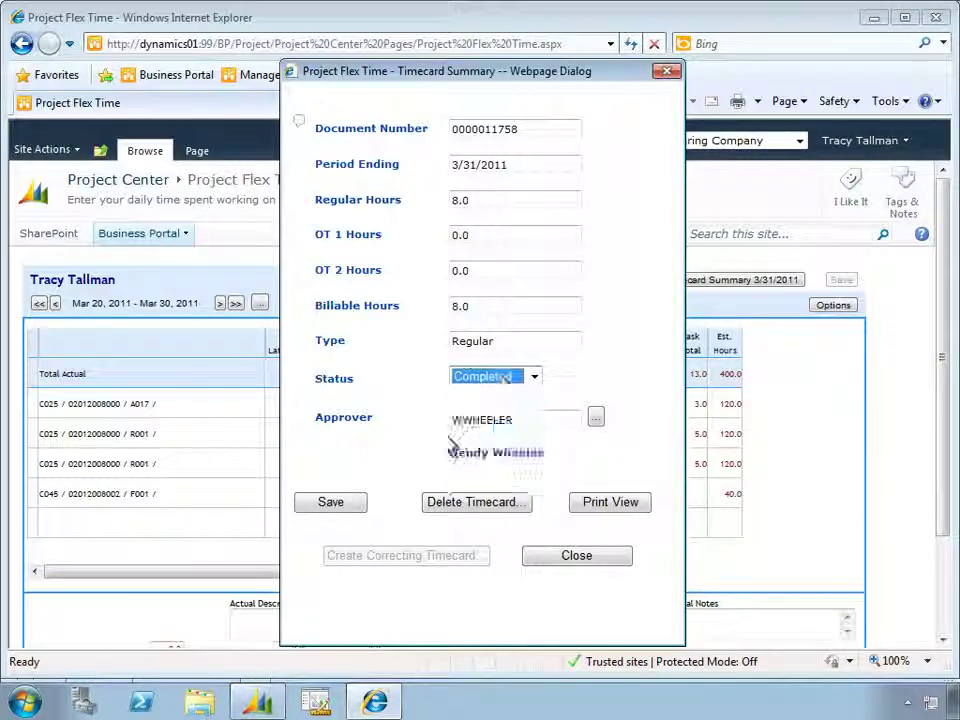
click(344, 505)
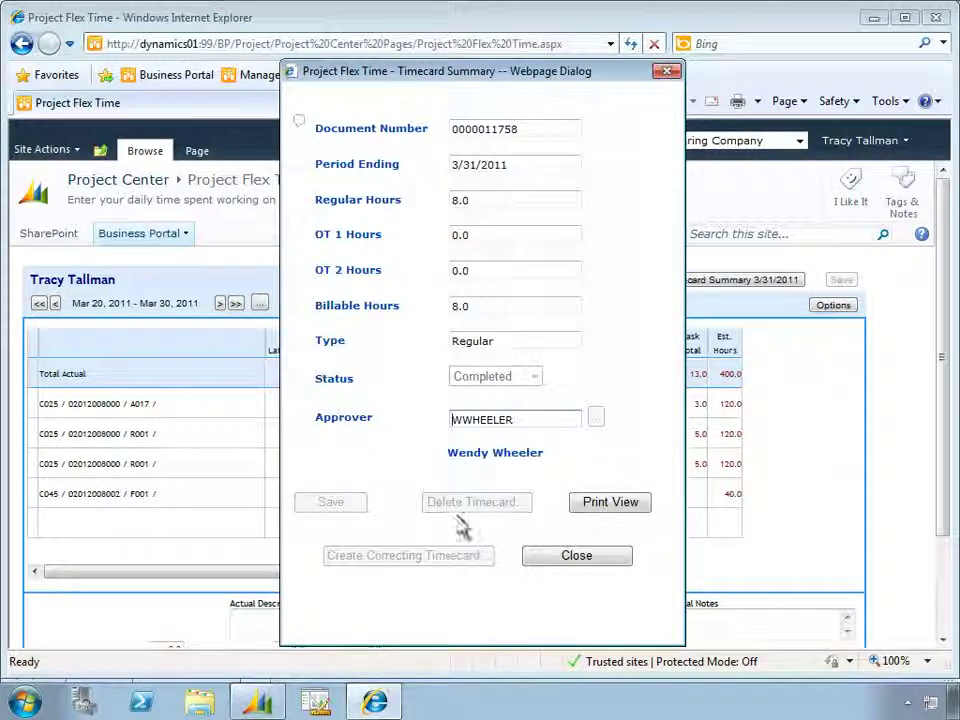
click(575, 558)
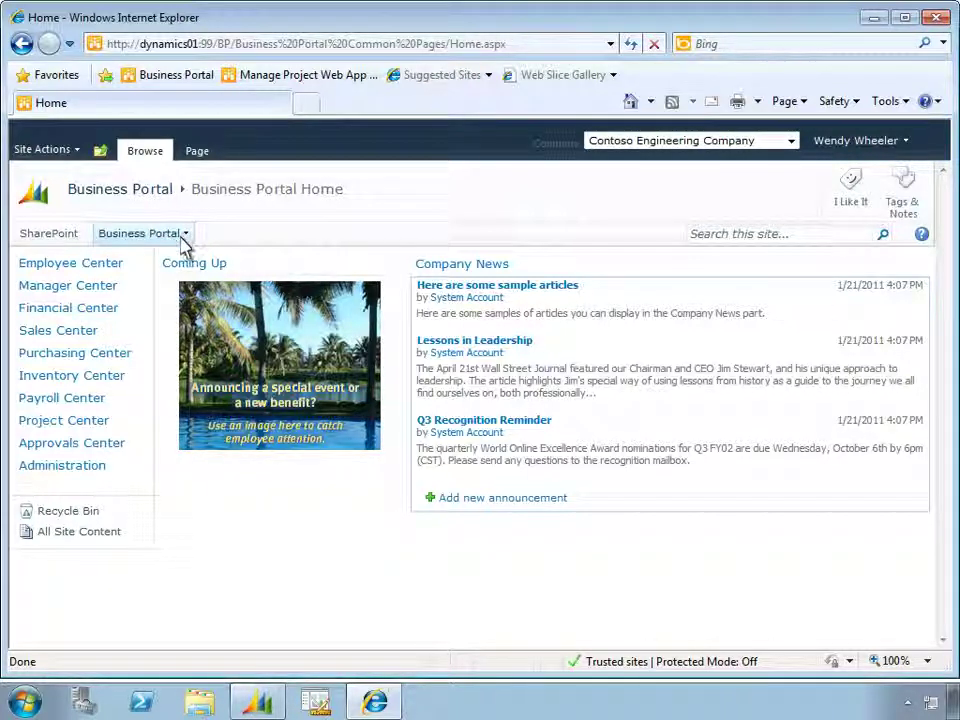
Go to the Approvals Center and open its Line Item Approvals page
mouse_move(183, 245)
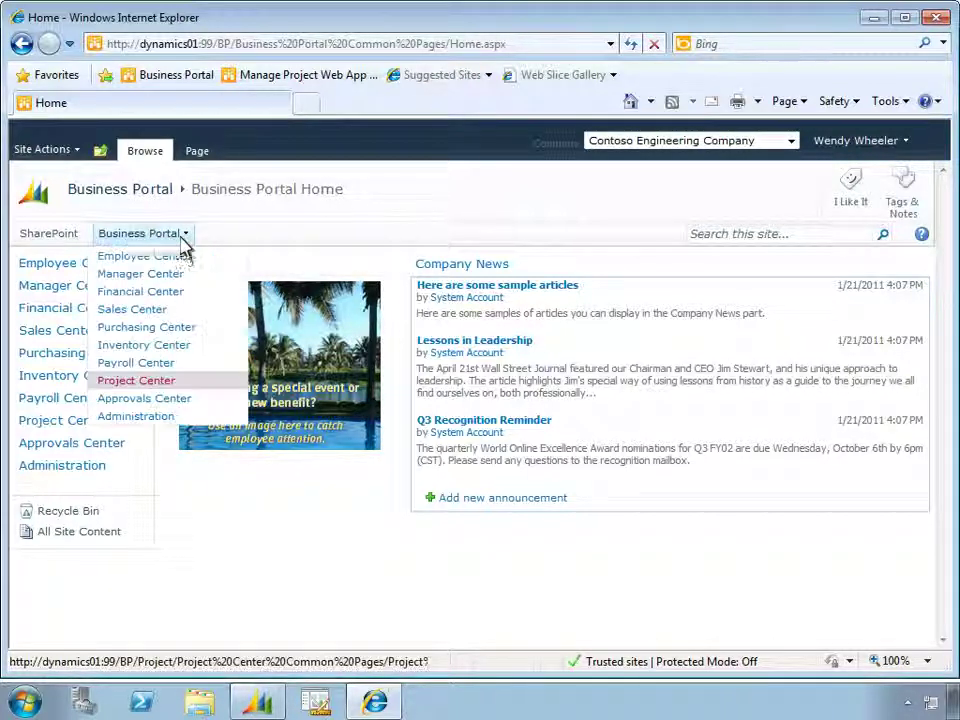
click(190, 401)
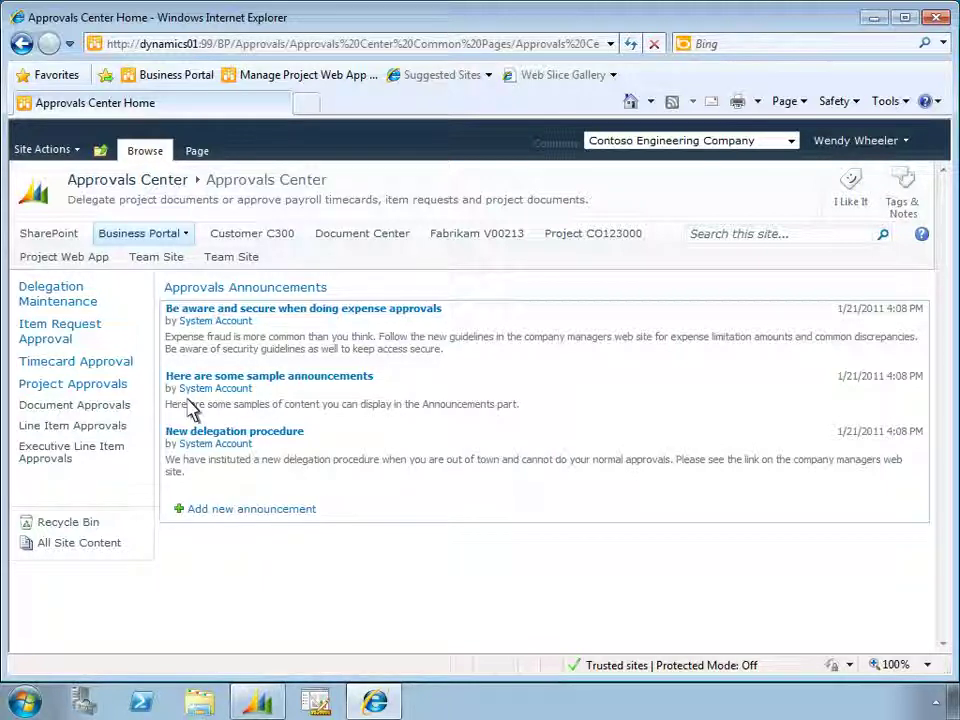
click(121, 426)
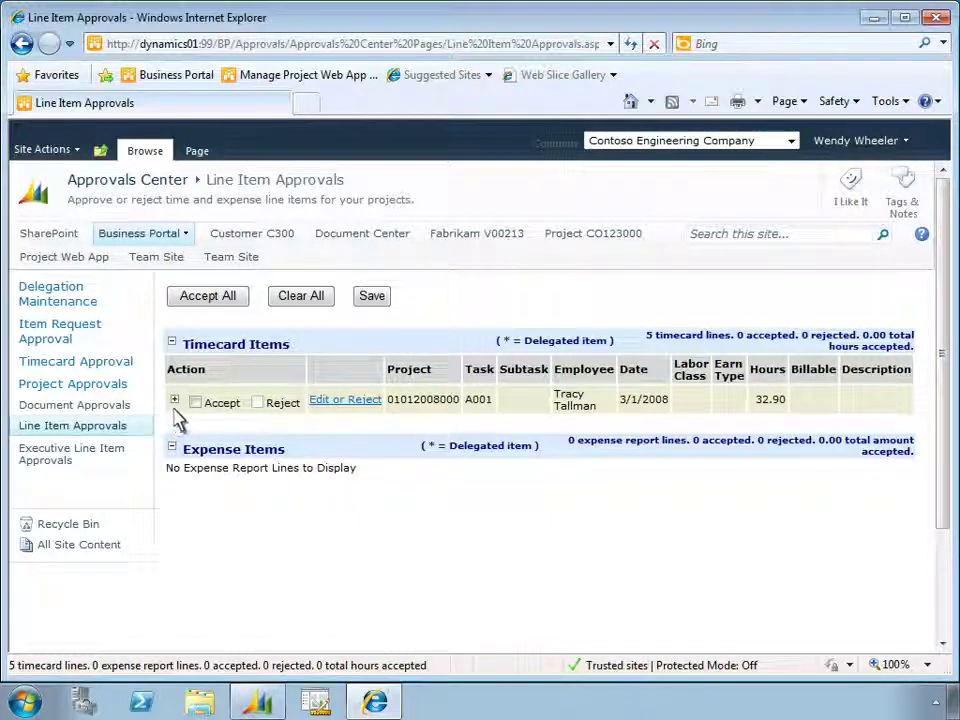
Accept all five lines of the 3/1/2008 timecard (32.90 hours), save the approvals, and go to Delegation Maintenance
click(174, 401)
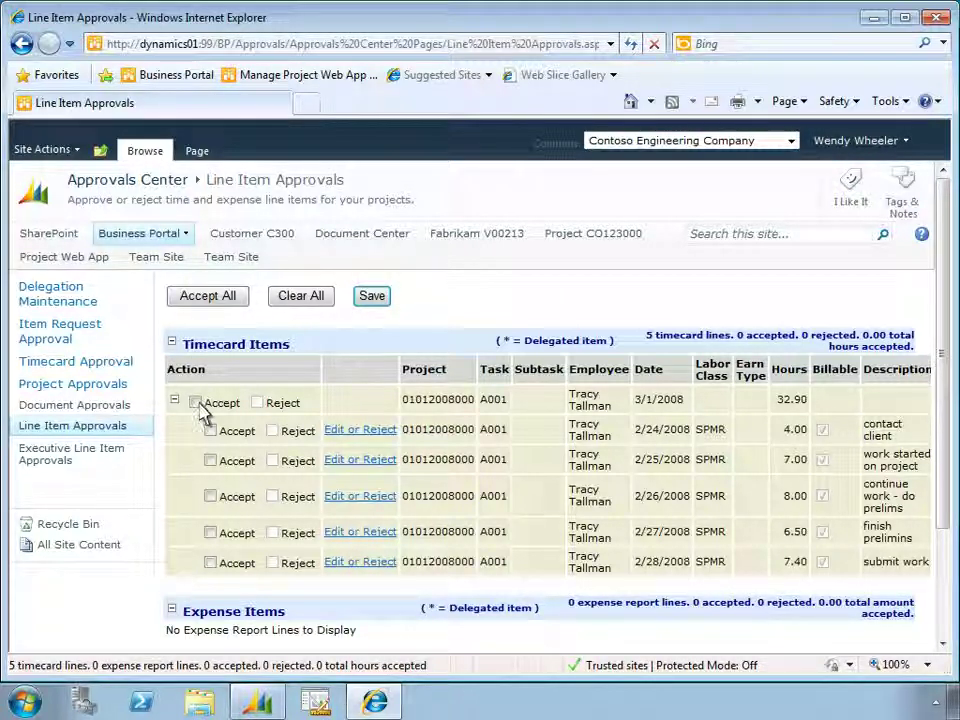
click(195, 402)
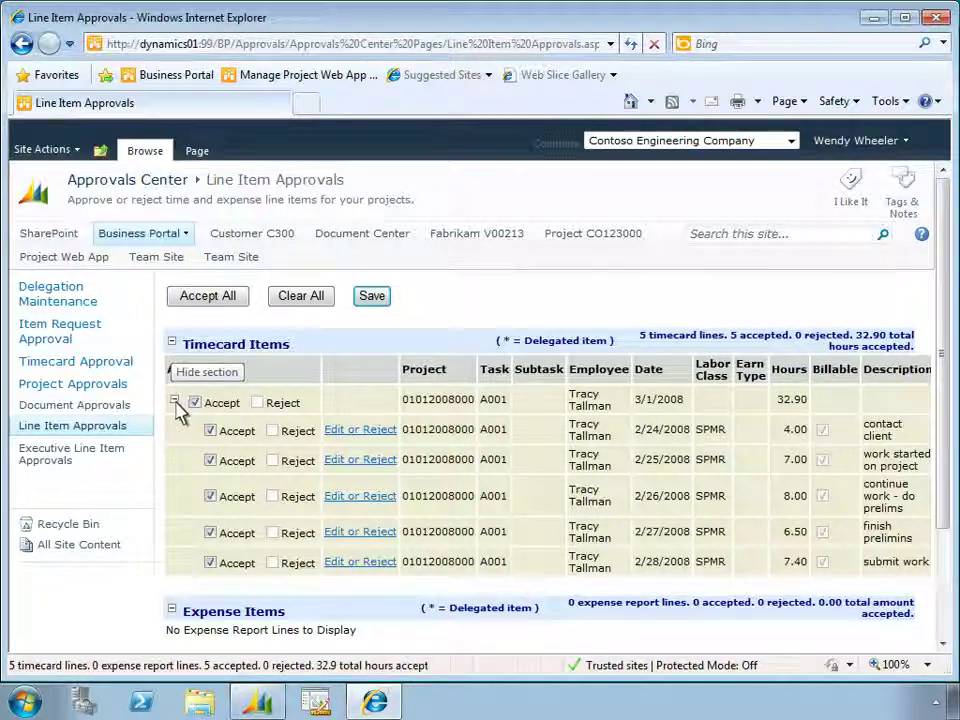
click(173, 400)
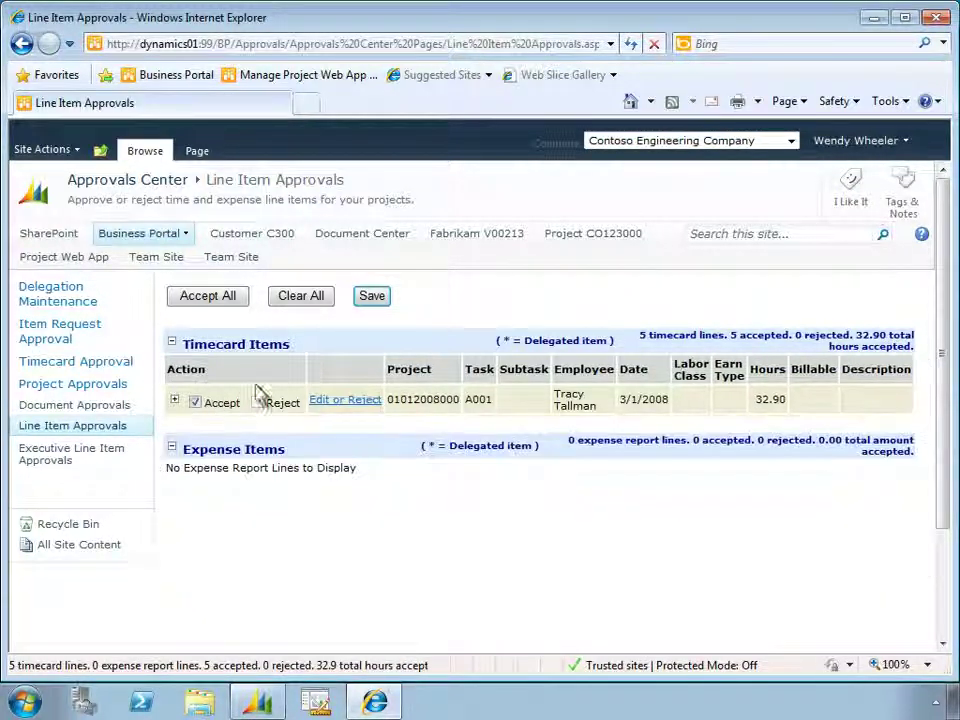
click(381, 303)
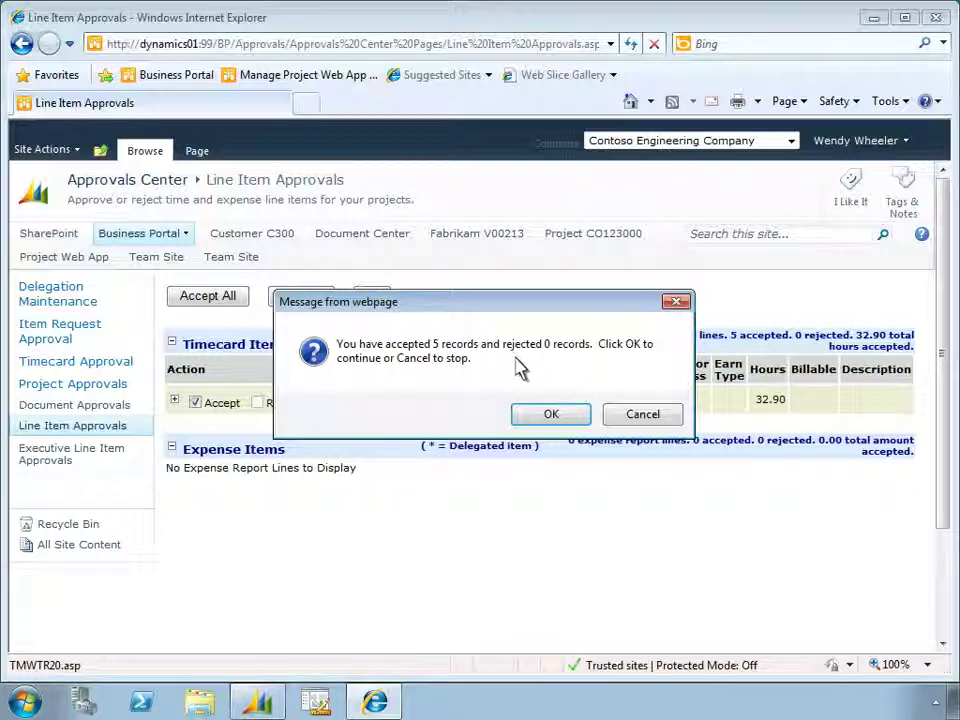
click(551, 414)
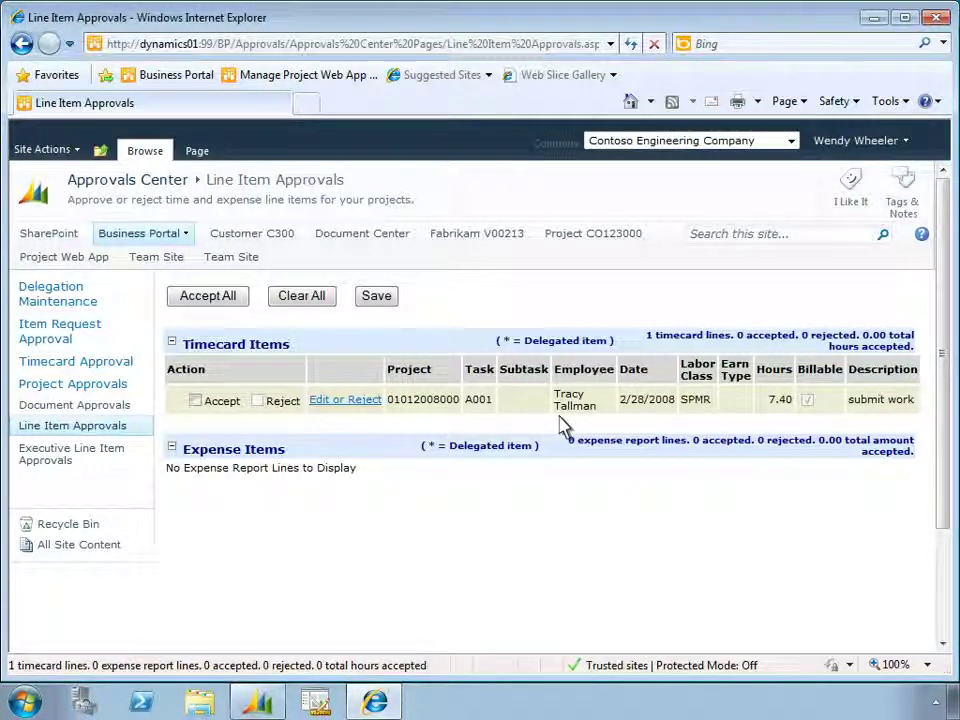
click(86, 303)
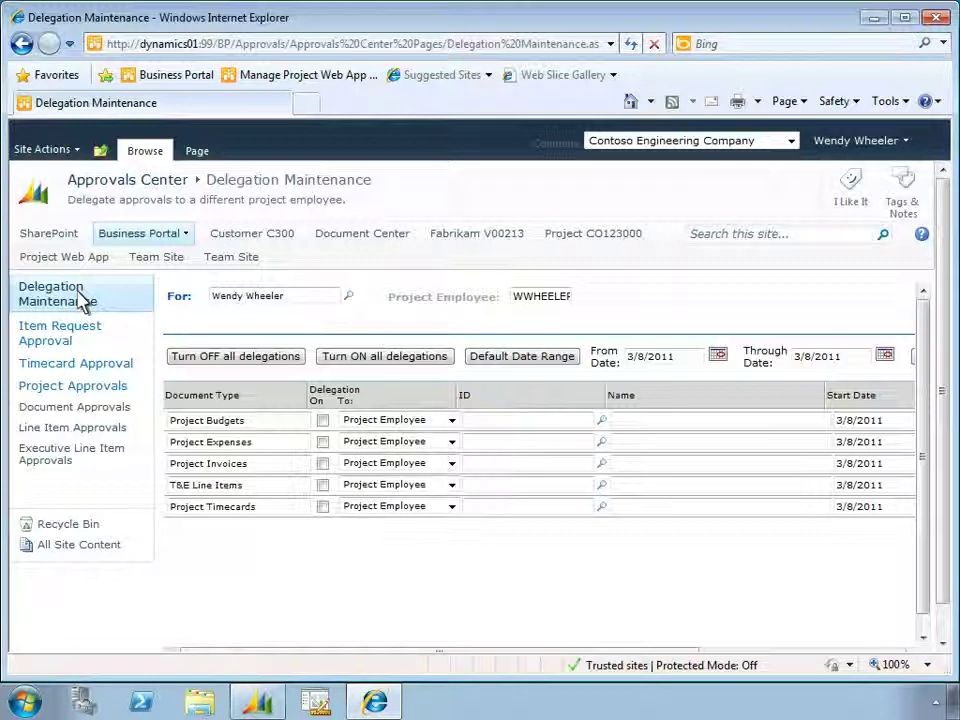
Set the delegation Through Date to 3/18/2011 and turn on all delegations
click(807, 366)
text(1)
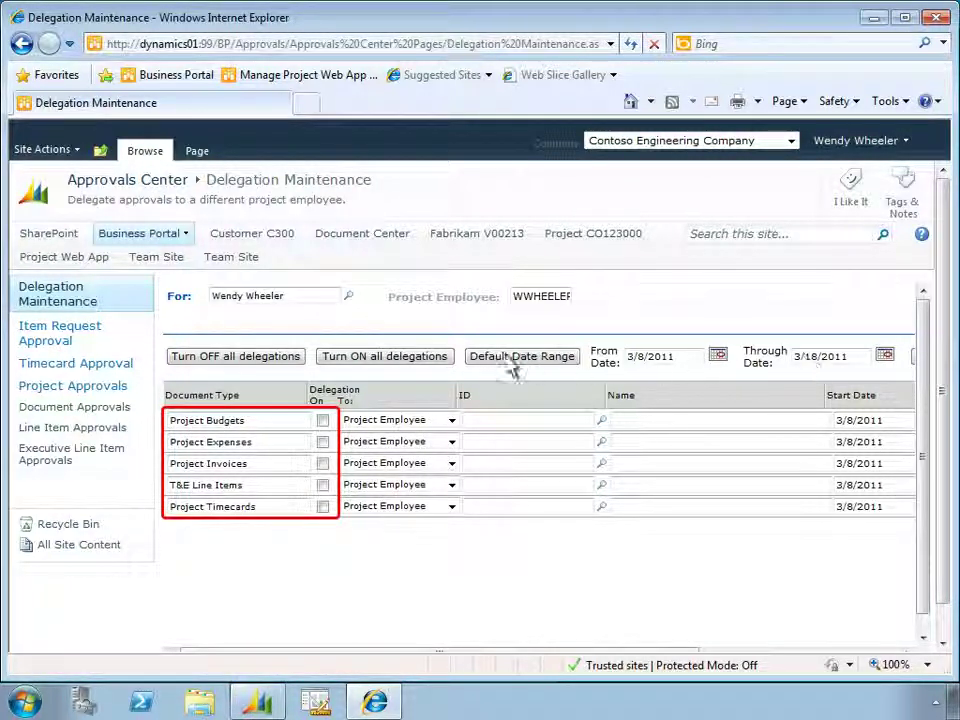
click(334, 362)
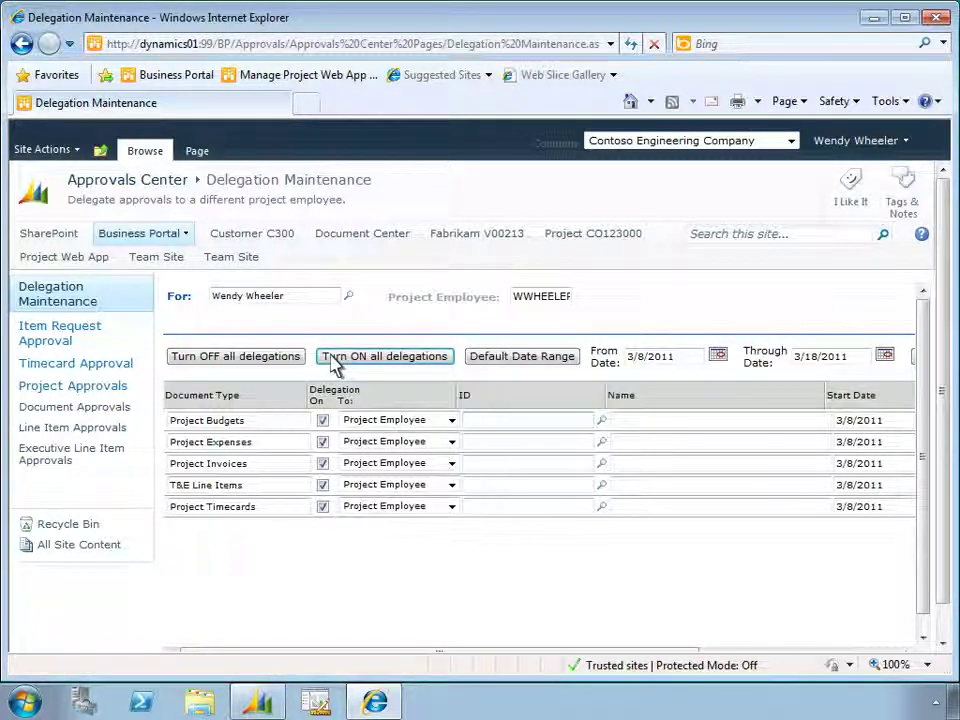
Delegate project budgets to an employee ID, expenses to the Supervisor, and invoices to the Business Manager
click(466, 424)
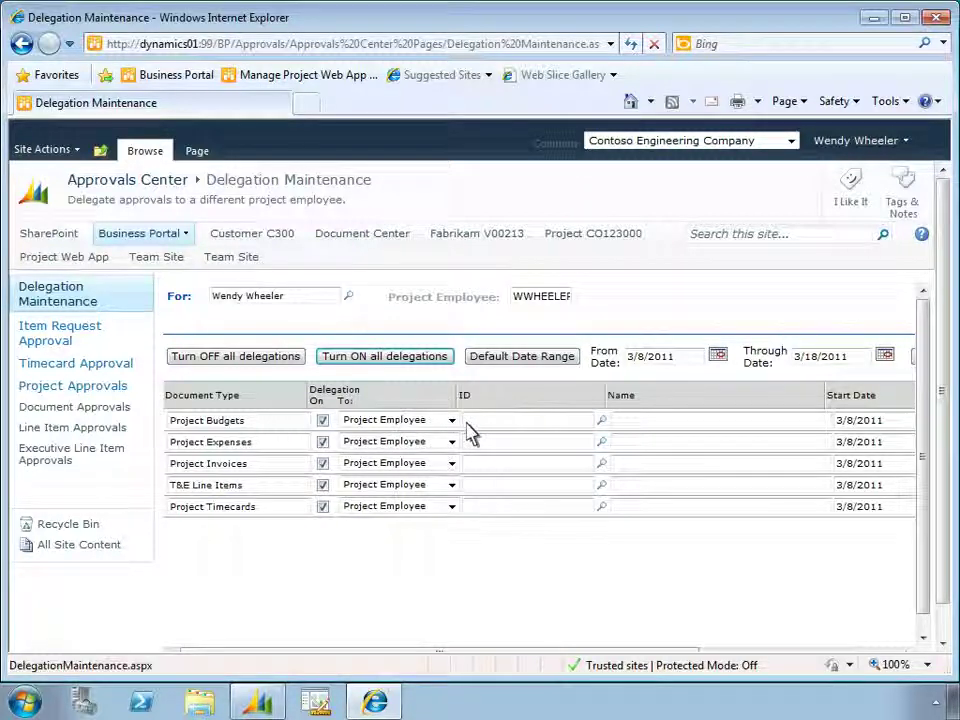
key(Tab)
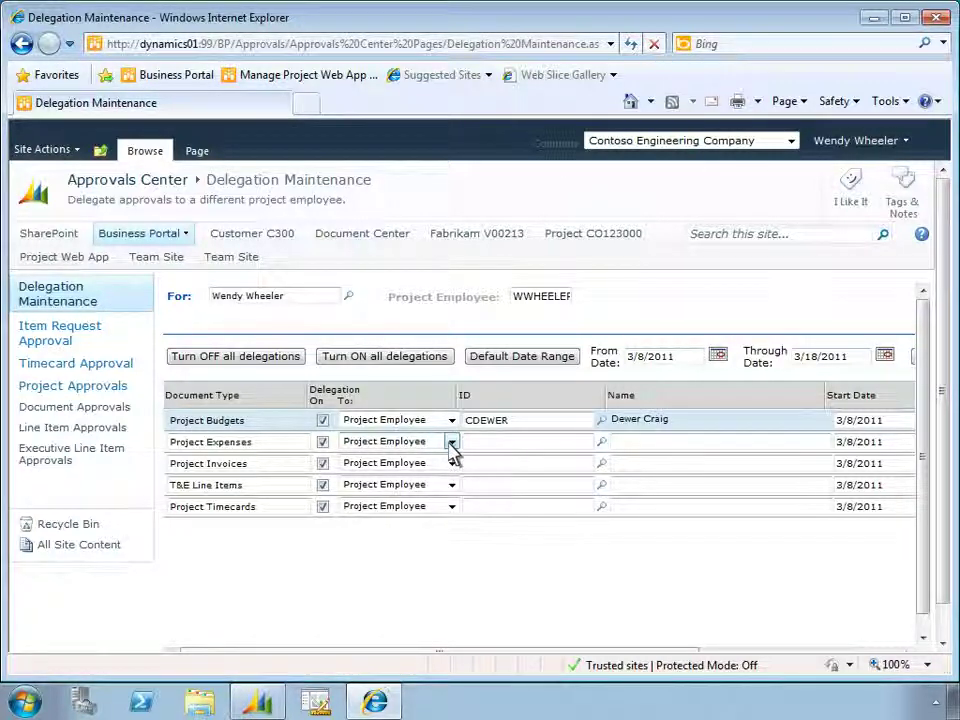
click(451, 442)
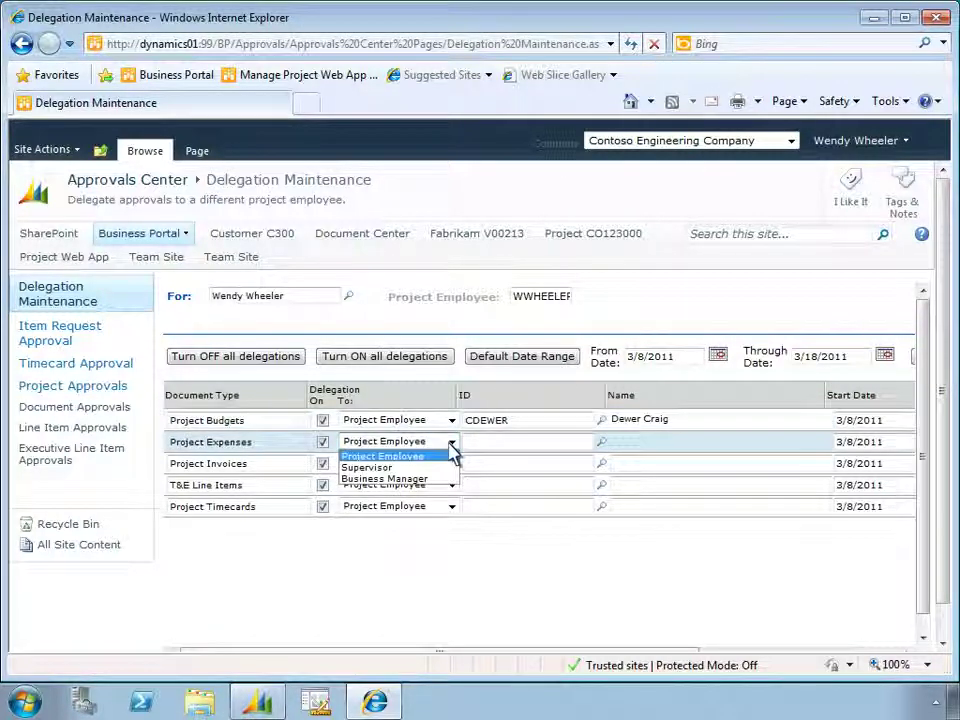
click(389, 468)
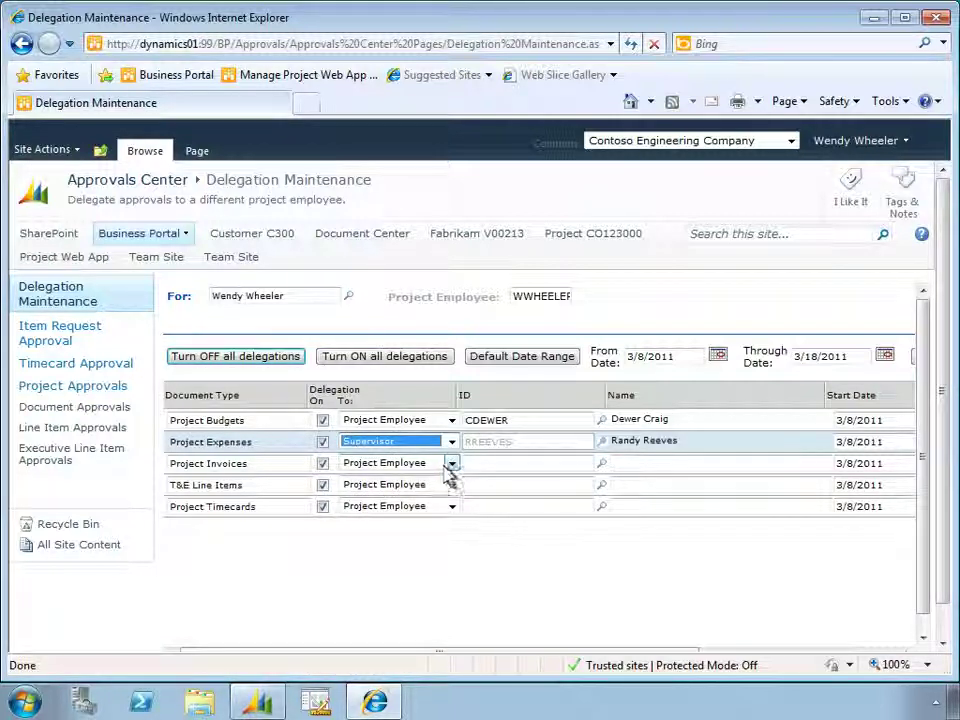
click(451, 463)
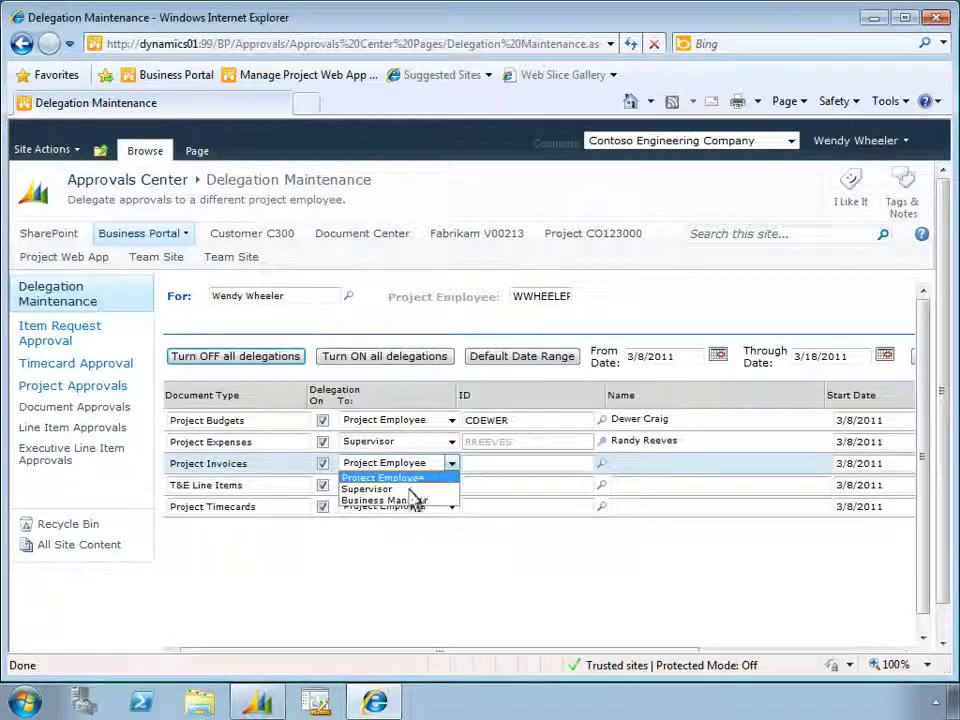
click(400, 500)
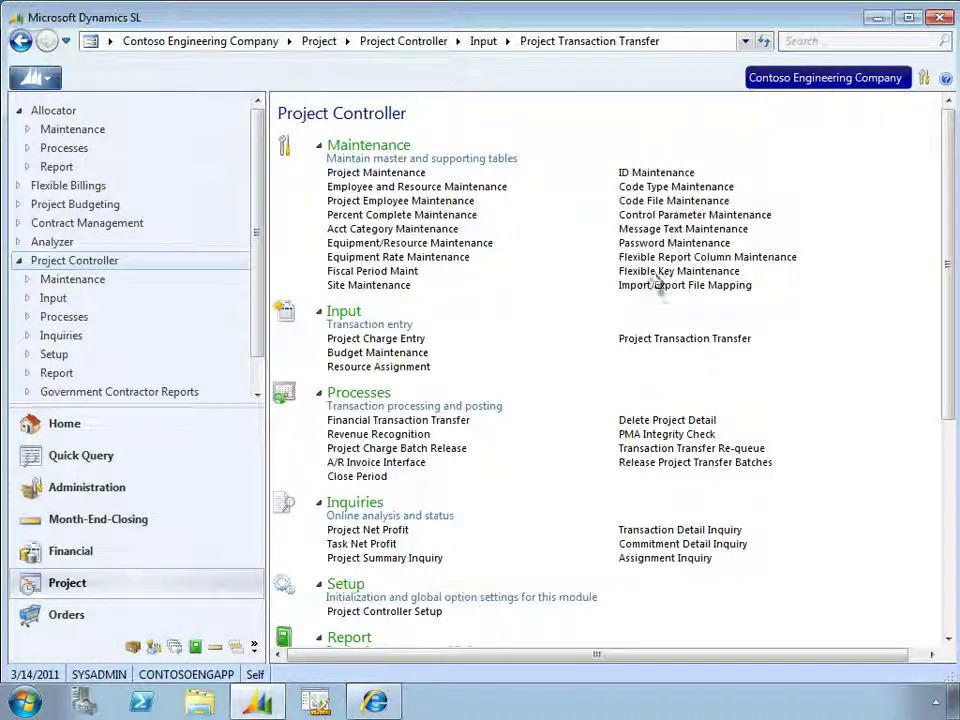
click(627, 340)
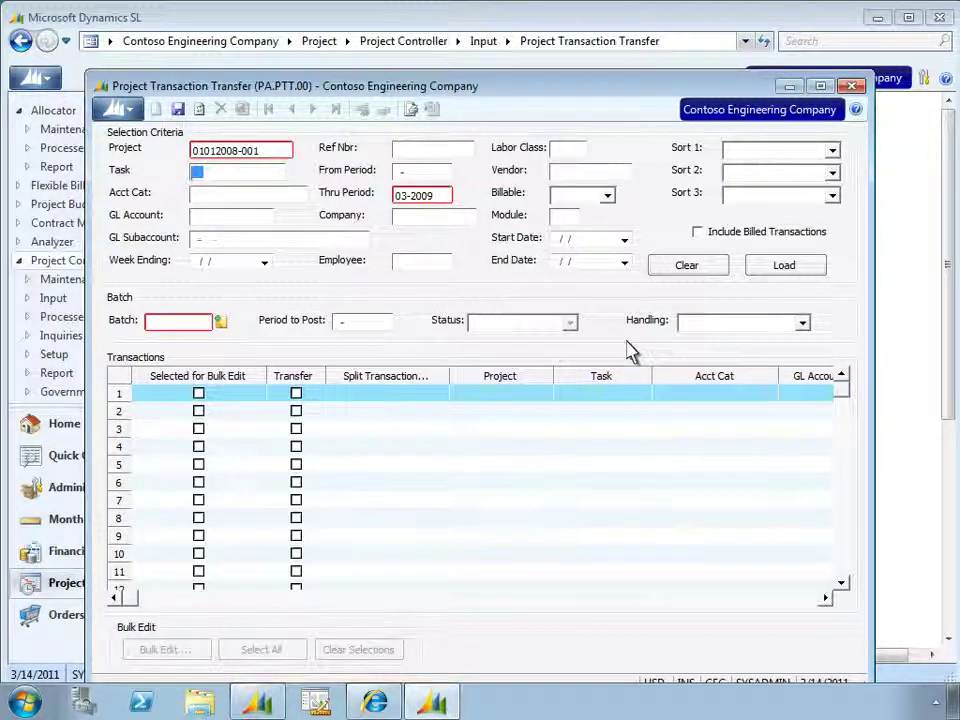
click(762, 283)
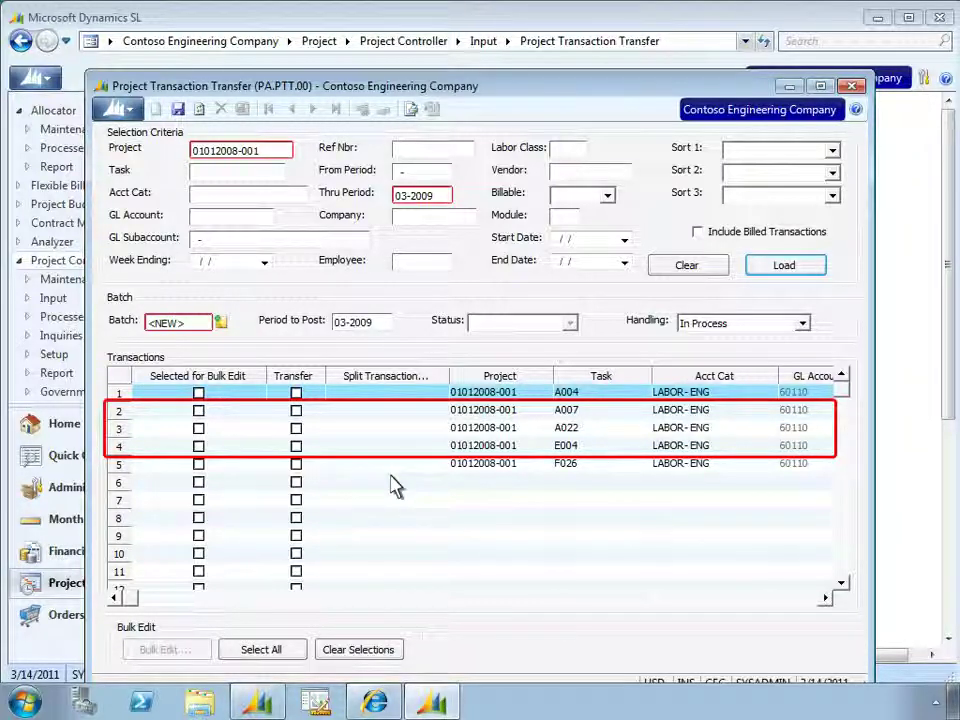
click(198, 411)
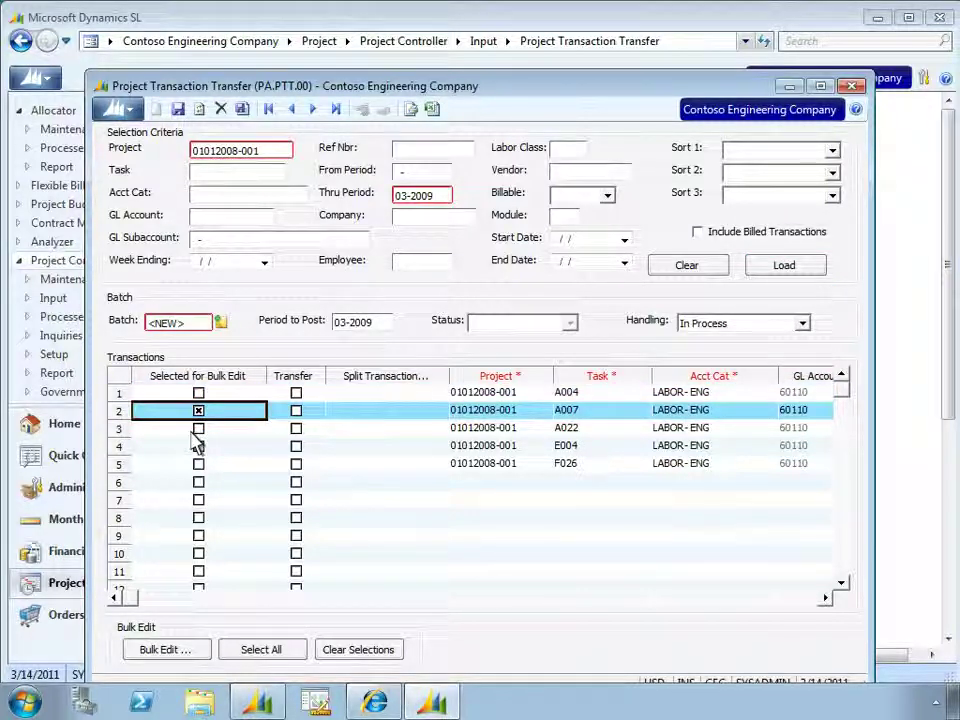
click(198, 429)
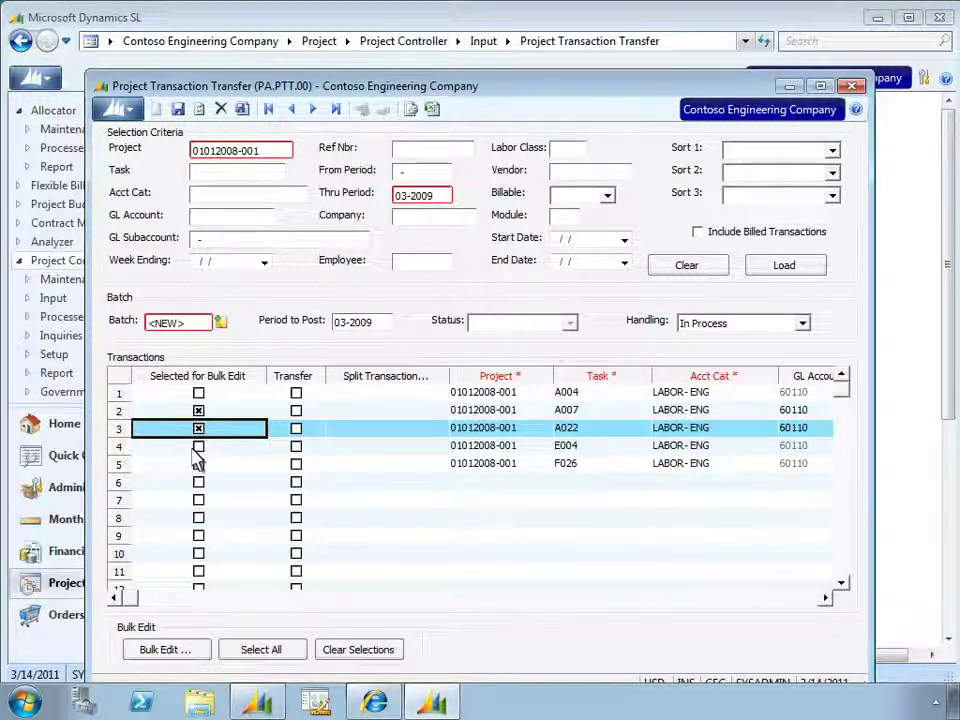
click(198, 447)
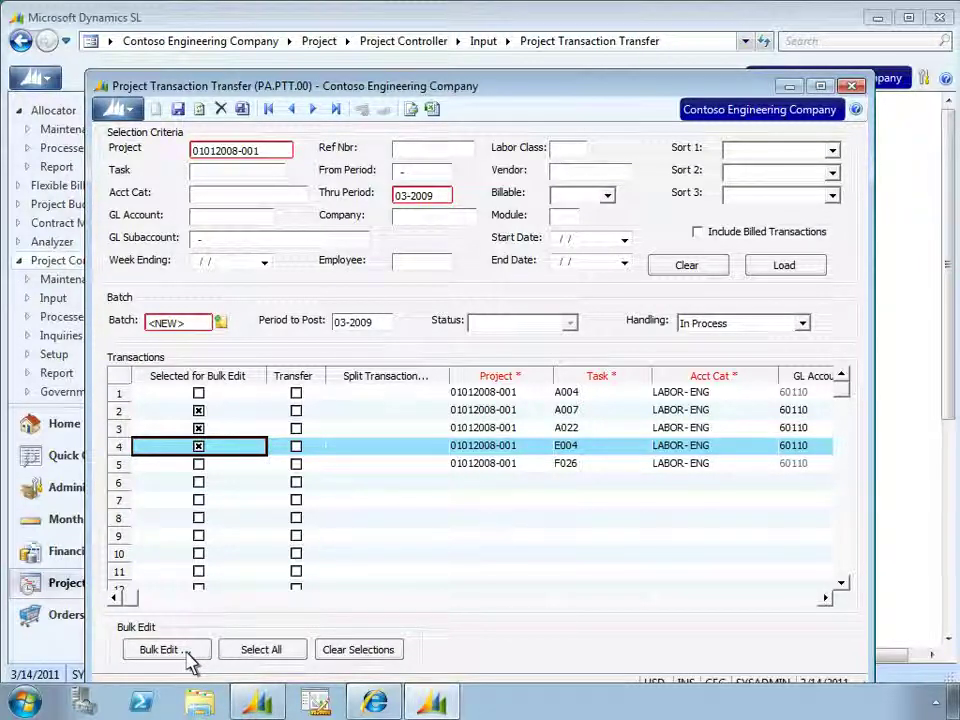
Bulk-apply account category LABOR- ARCH and GL account 60105 to the marked transactions
click(187, 651)
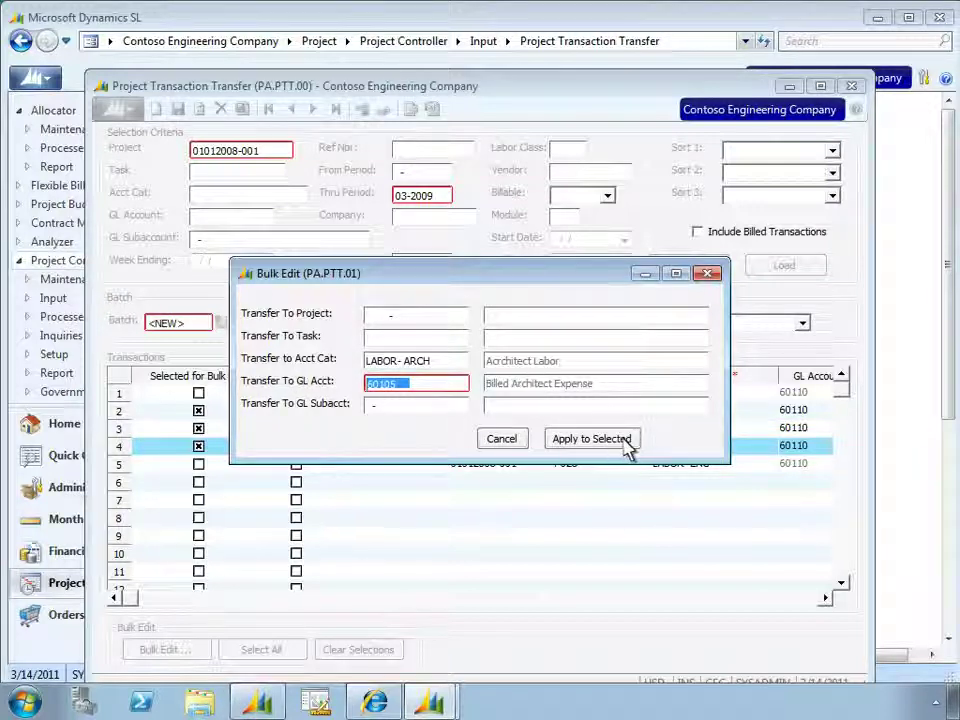
click(591, 439)
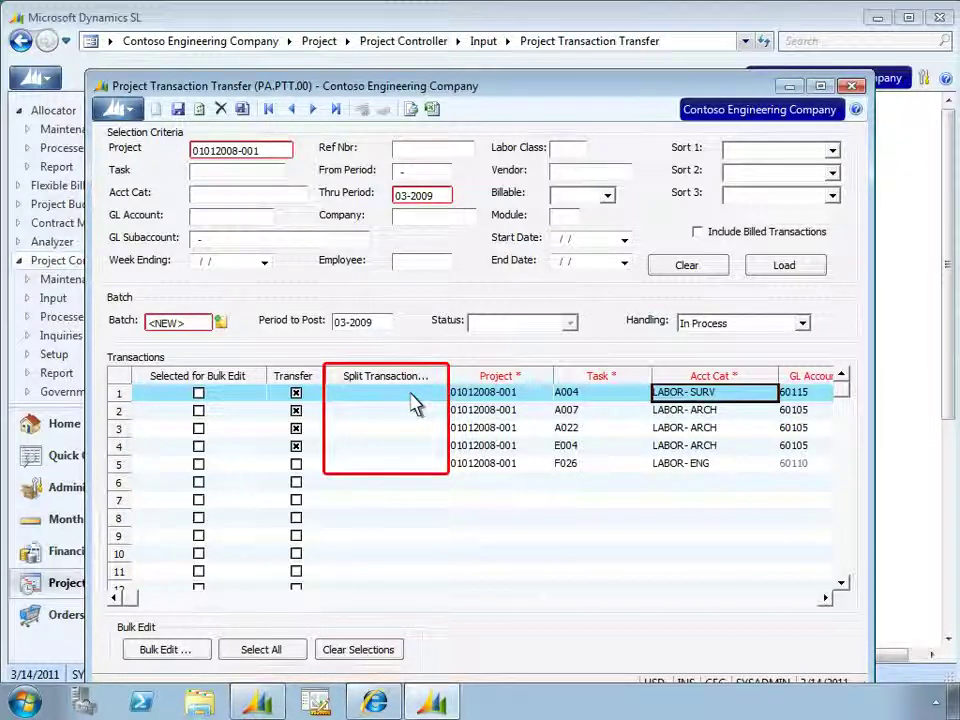
Save transfer batch 020009 with Release Now handling, then open Transaction Detail Inquiry
click(177, 109)
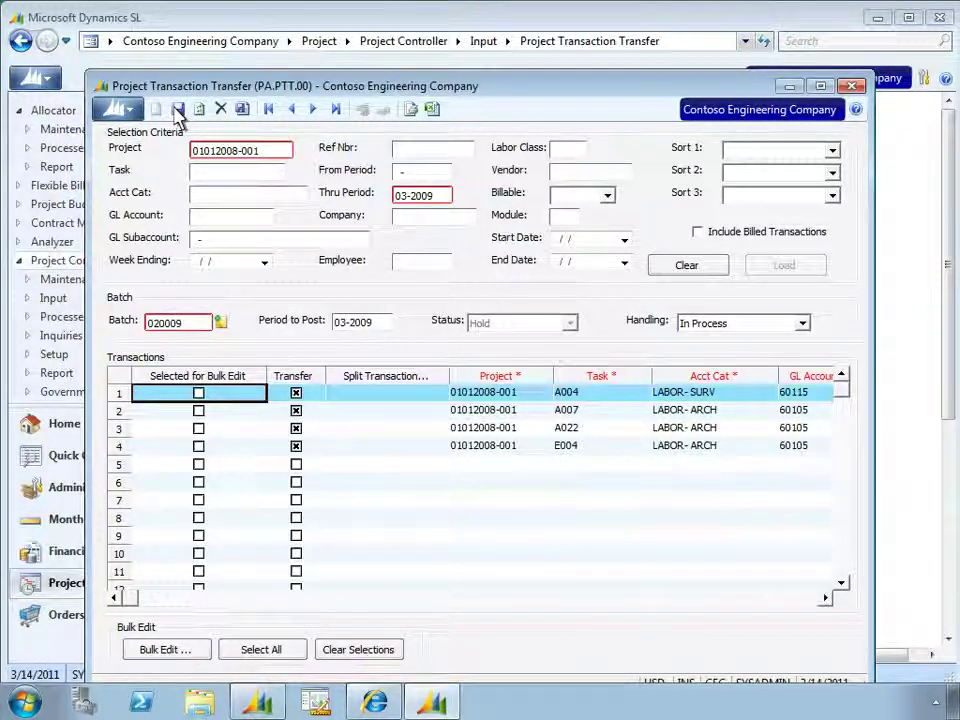
click(802, 324)
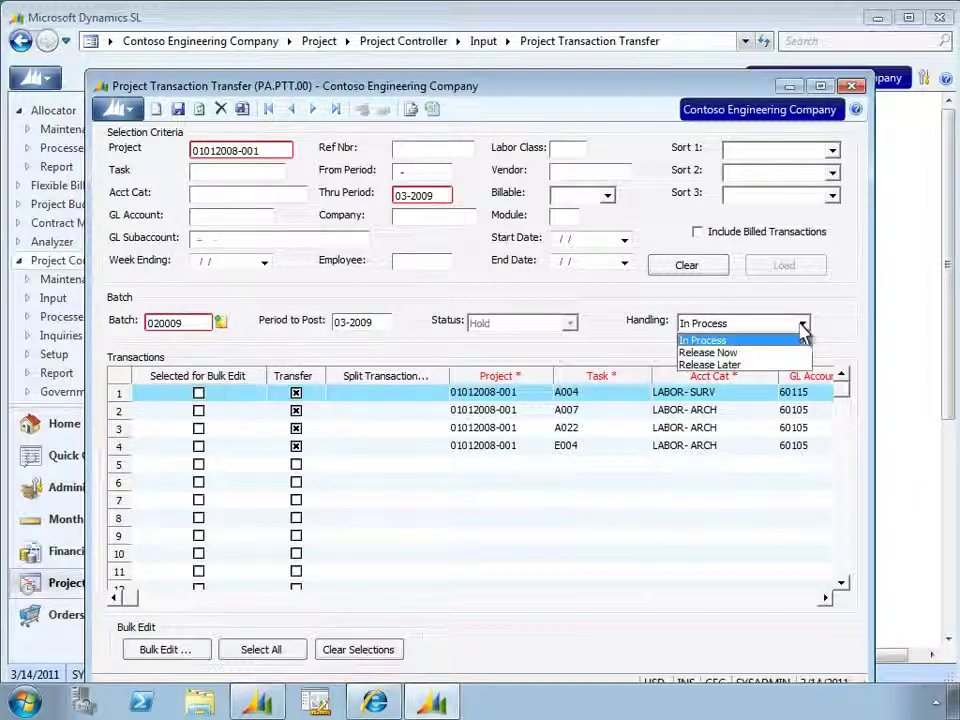
click(708, 353)
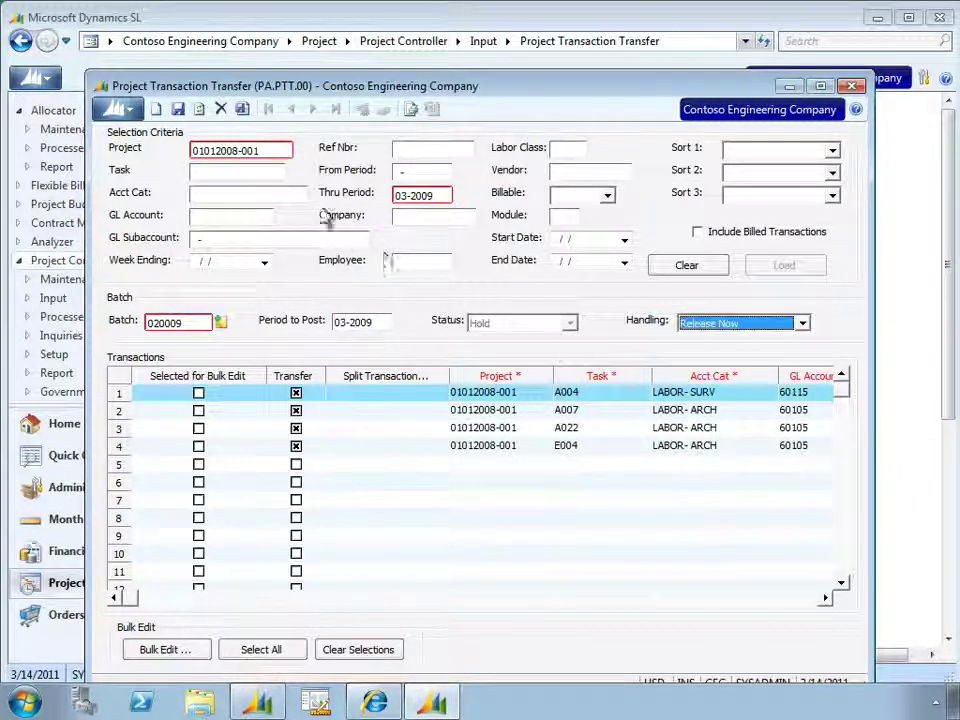
click(242, 109)
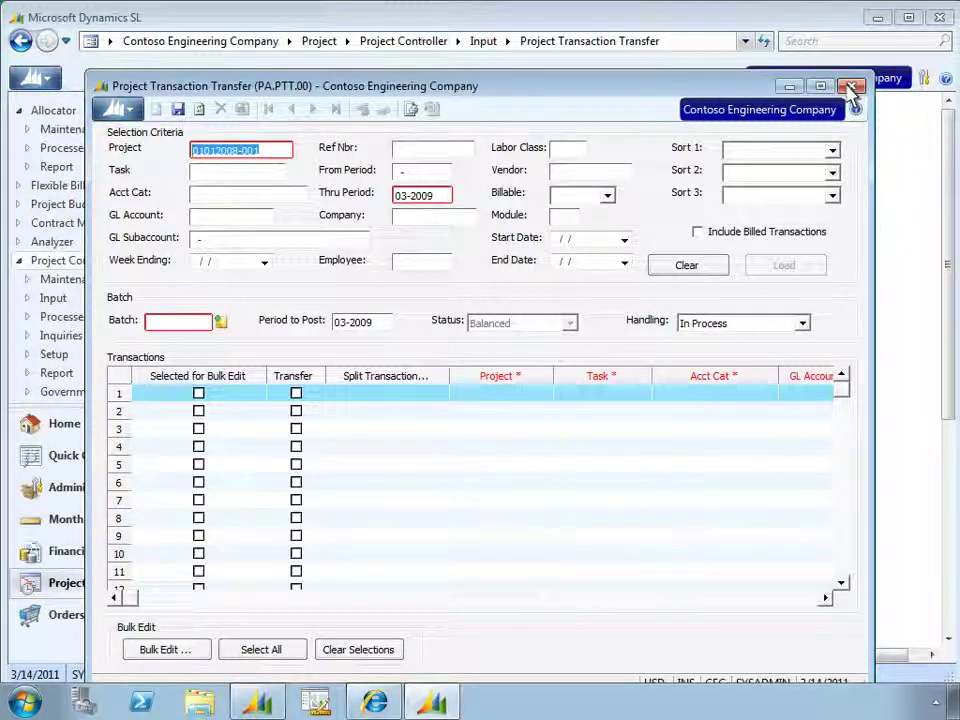
click(851, 87)
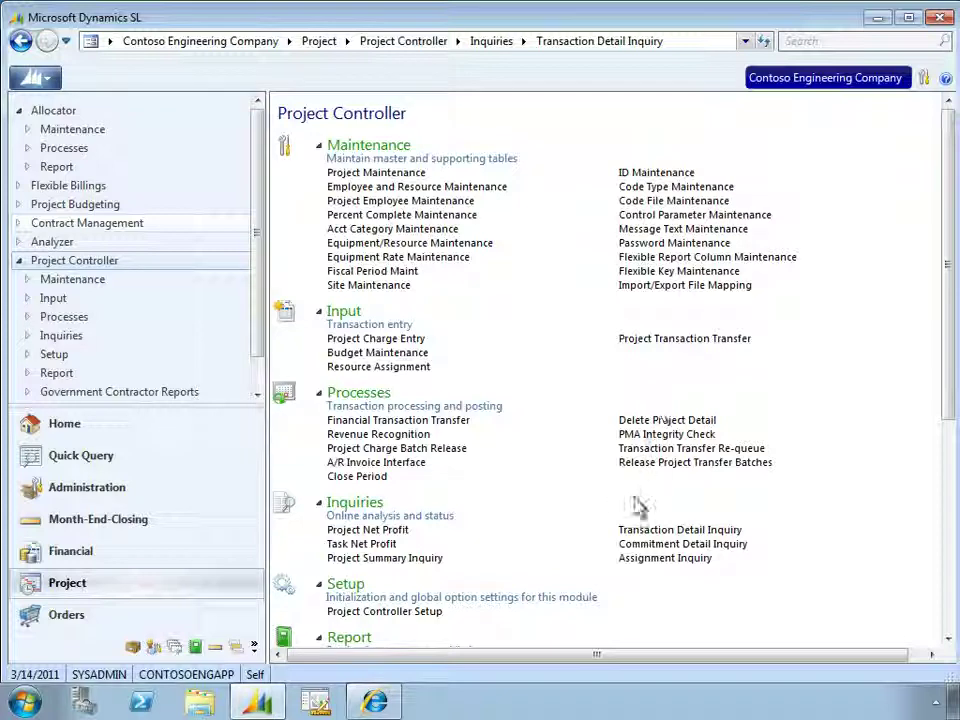
click(632, 530)
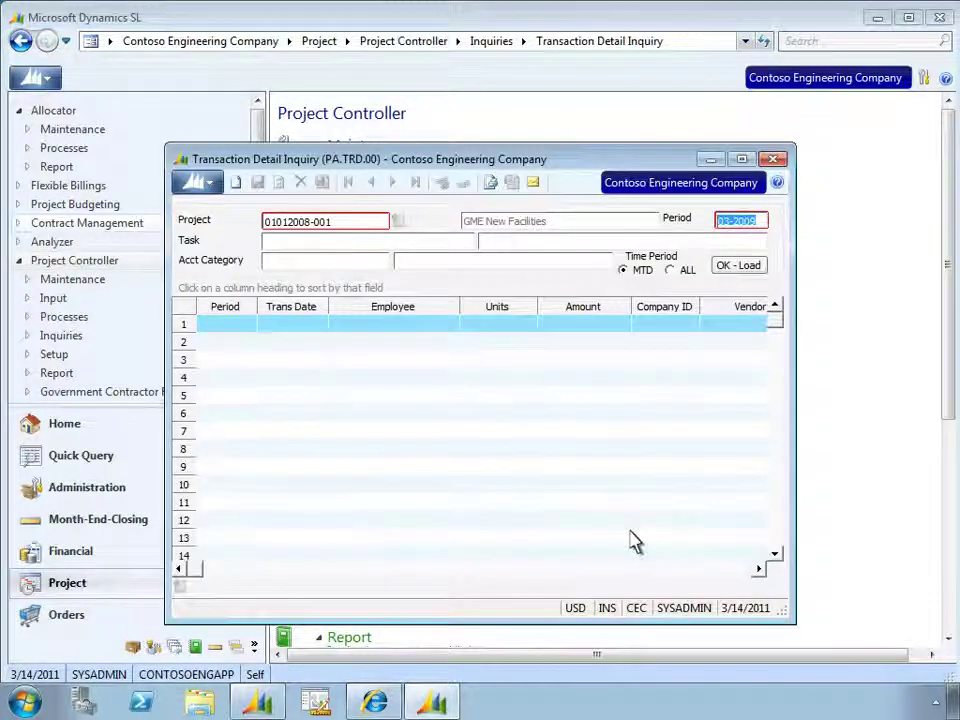